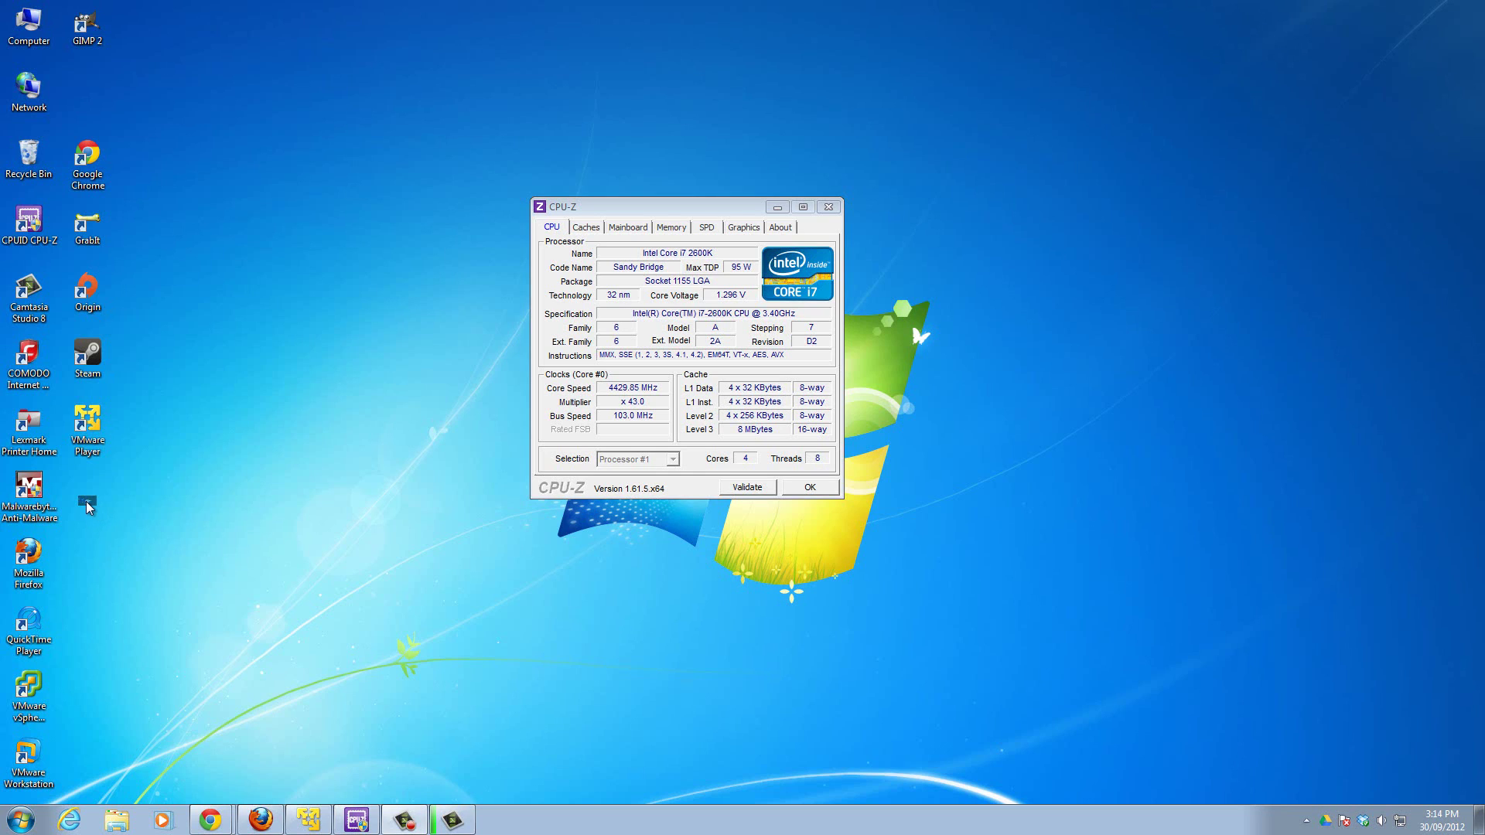
# Reposition the CPU-Z window to a new spot on the desktop
pyautogui.moveTo(649, 208); pyautogui.dragTo(695, 186)
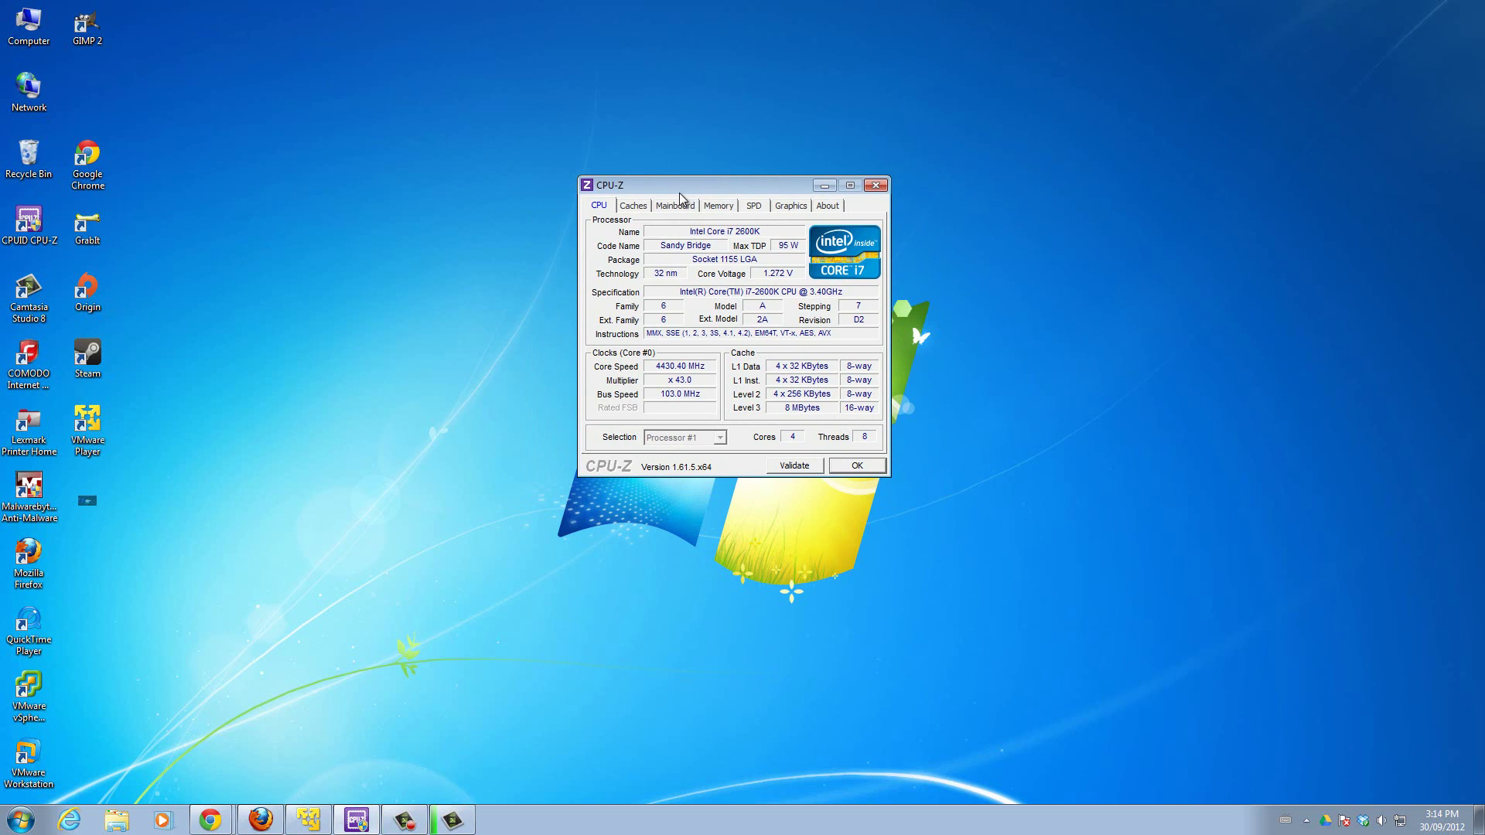
pyautogui.moveTo(696, 188)
pyautogui.mouseDown()
pyautogui.moveTo(853, 211)
pyautogui.moveTo(687, 160)
pyautogui.mouseUp()
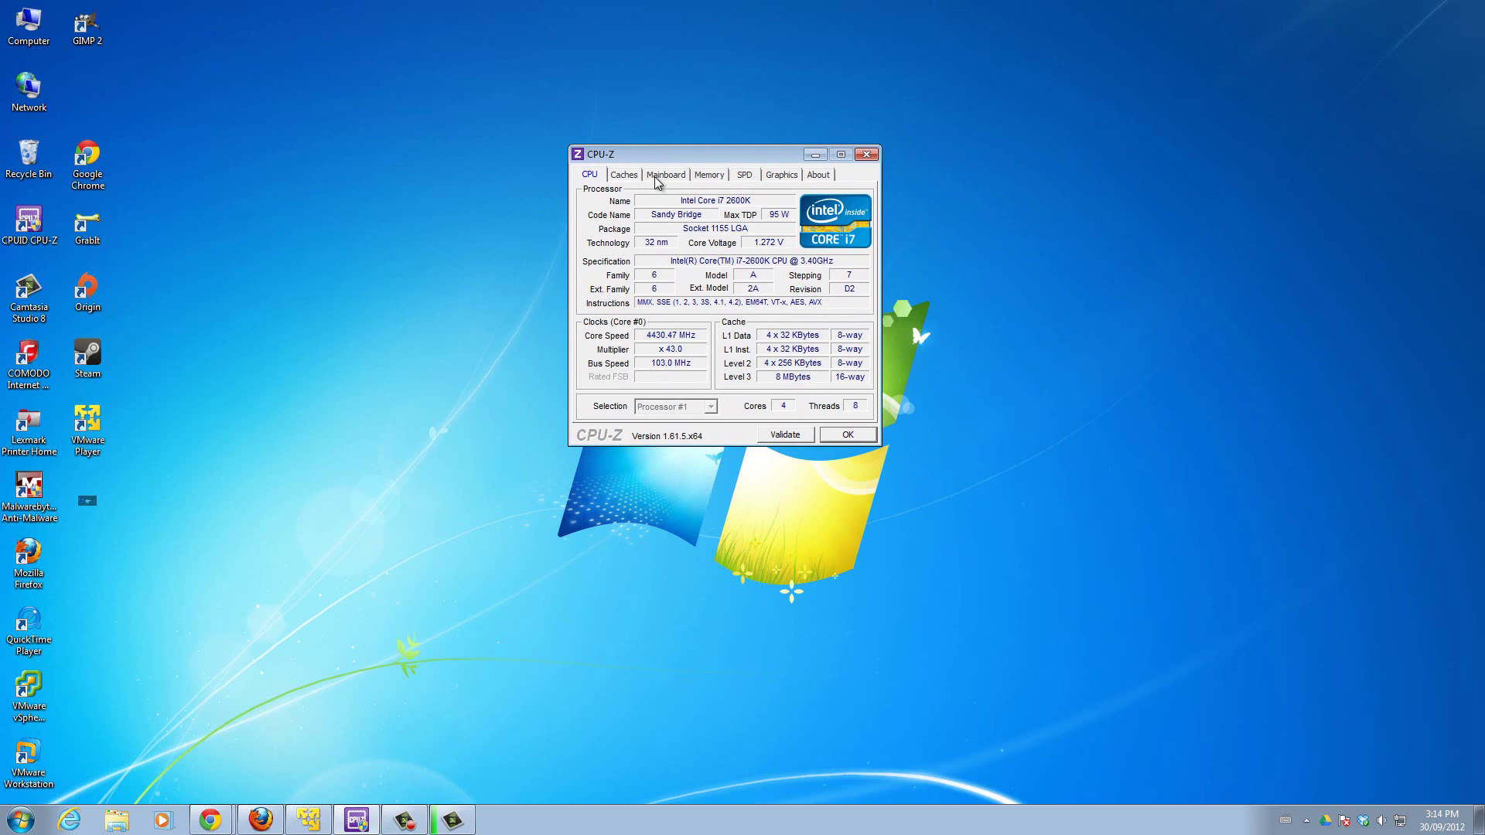
pyautogui.moveTo(684, 158)
pyautogui.mouseDown()
pyautogui.moveTo(571, 161)
pyautogui.moveTo(951, 167)
pyautogui.mouseUp()
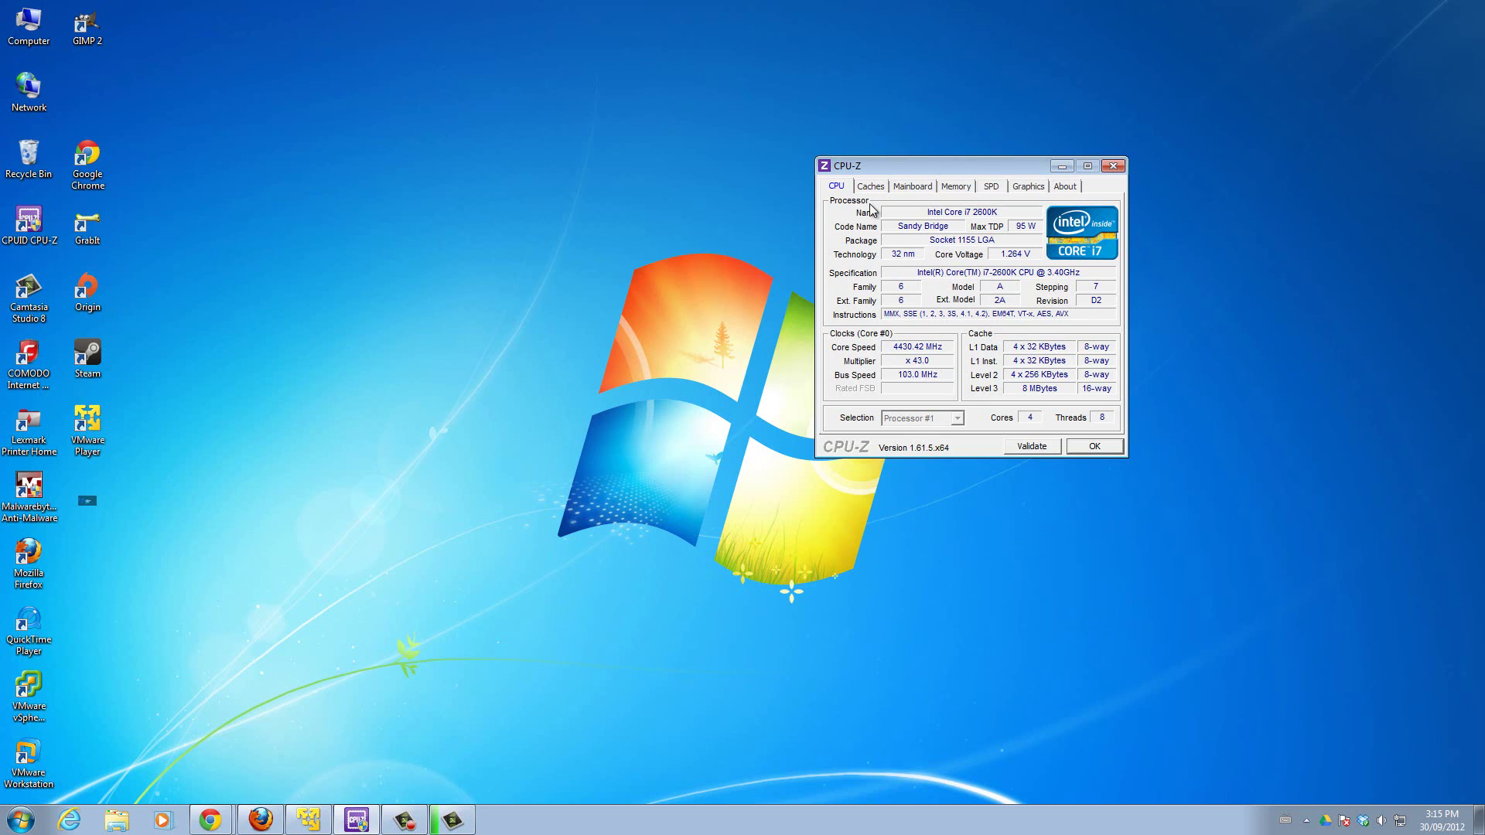
pyautogui.moveTo(949, 168); pyautogui.dragTo(737, 214)
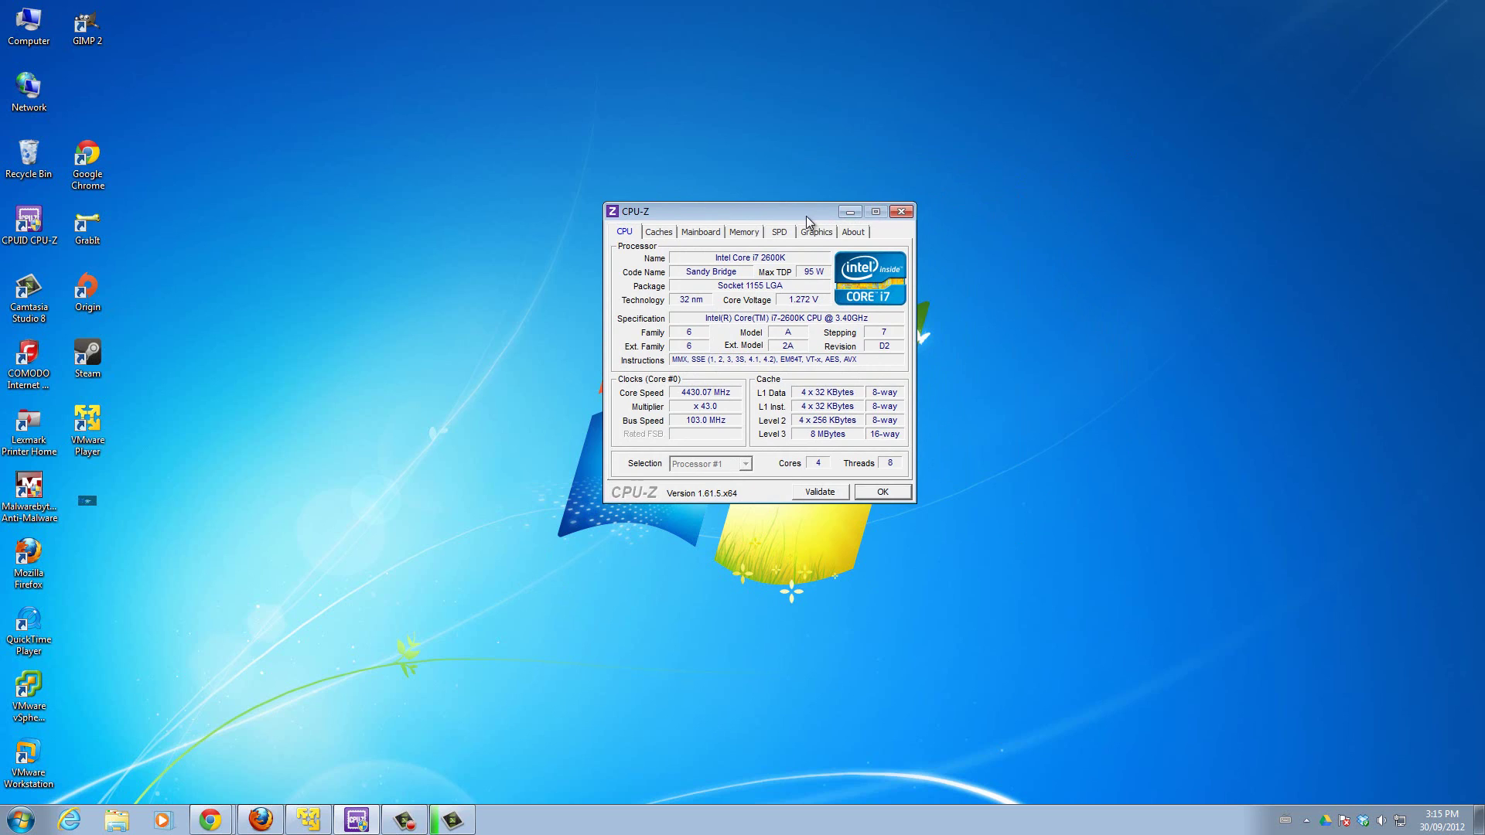
pyautogui.moveTo(807, 215); pyautogui.dragTo(790, 225)
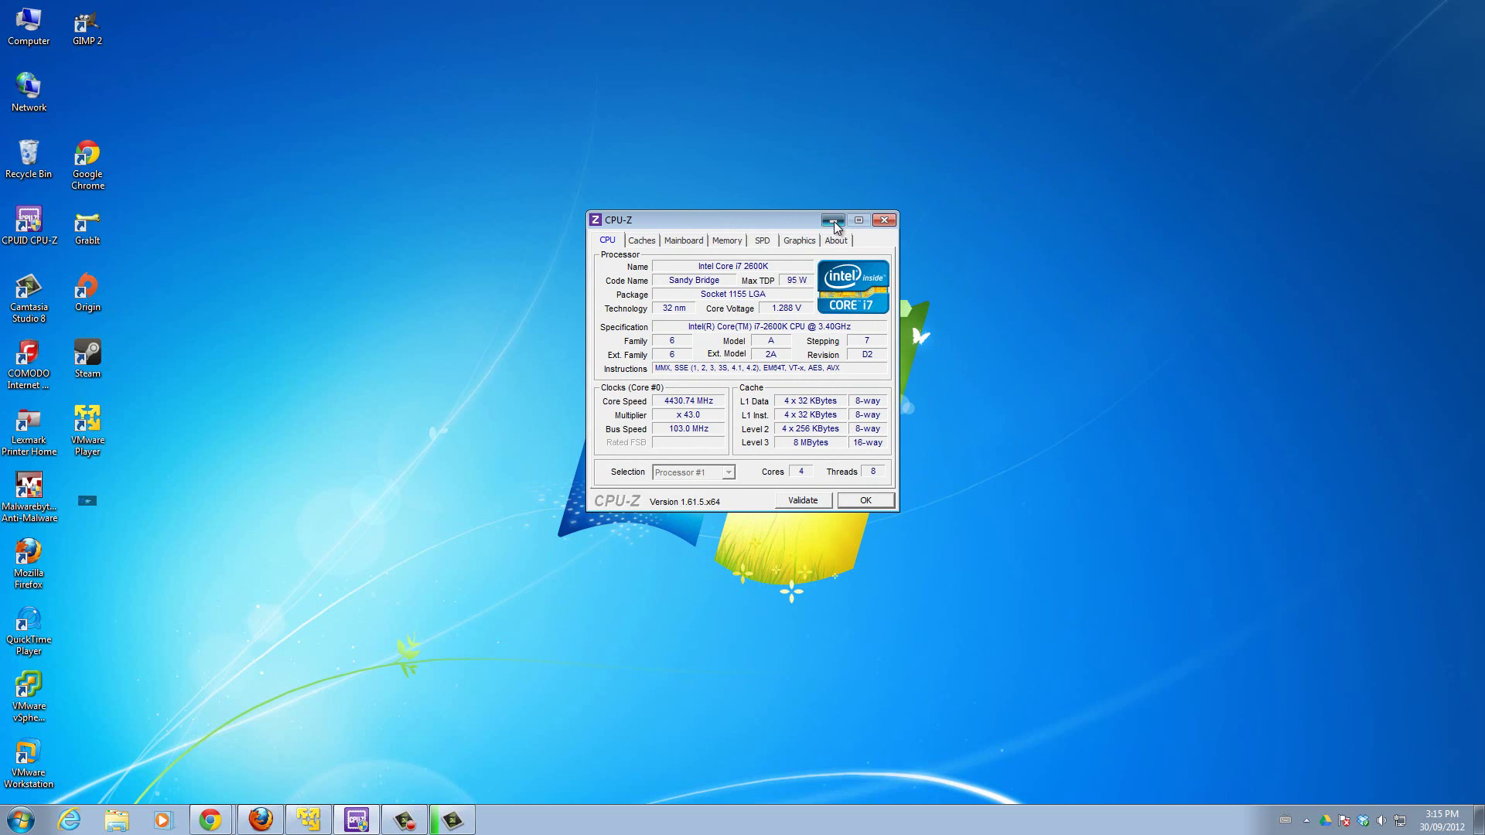
# Minimize CPU-Z, bring it back, then close it
pyautogui.click(833, 220)
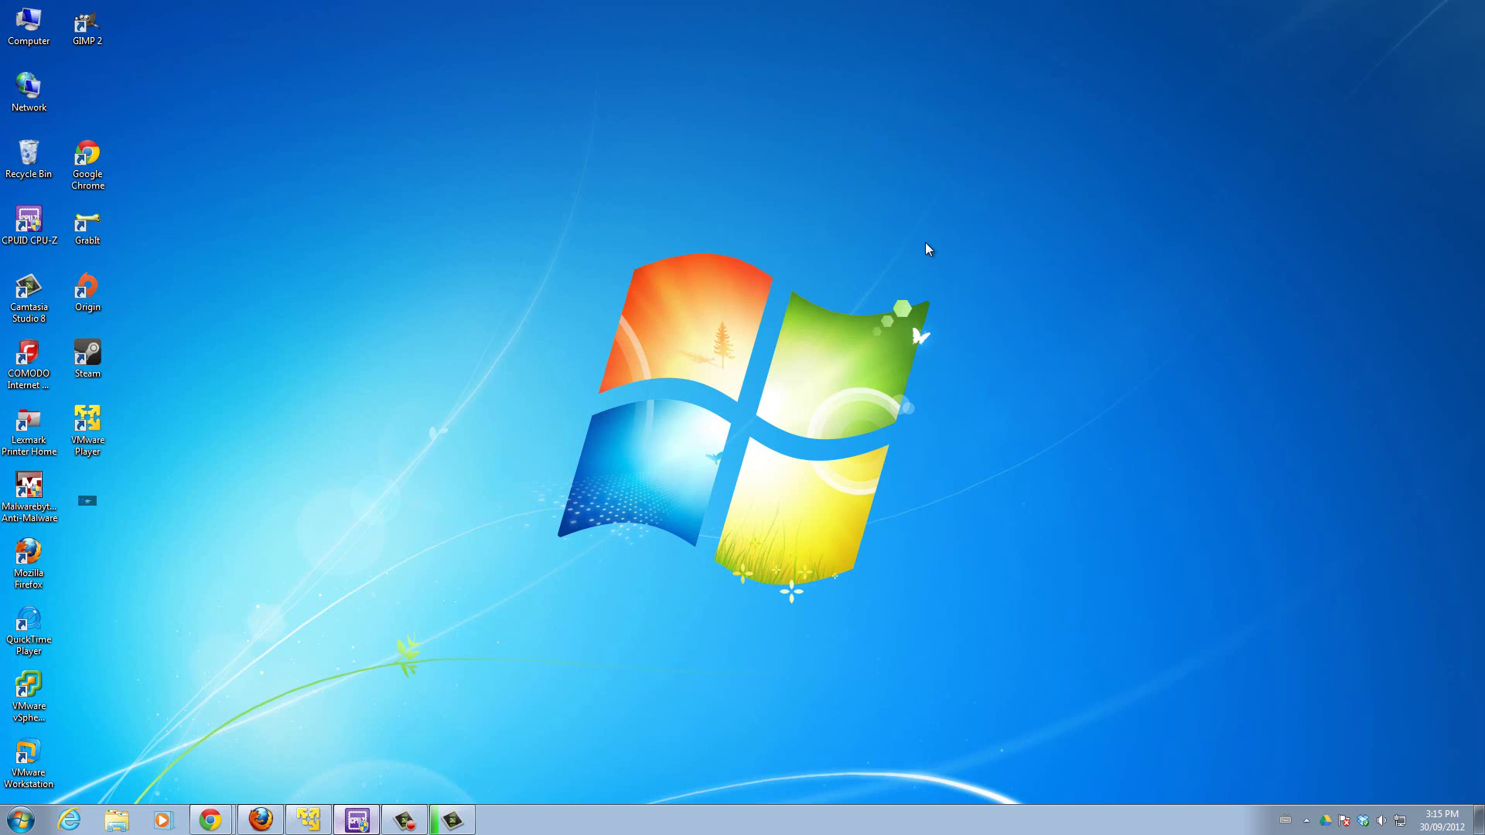
pyautogui.hotkey('alt', 'Tab')
pyautogui.click(887, 220)
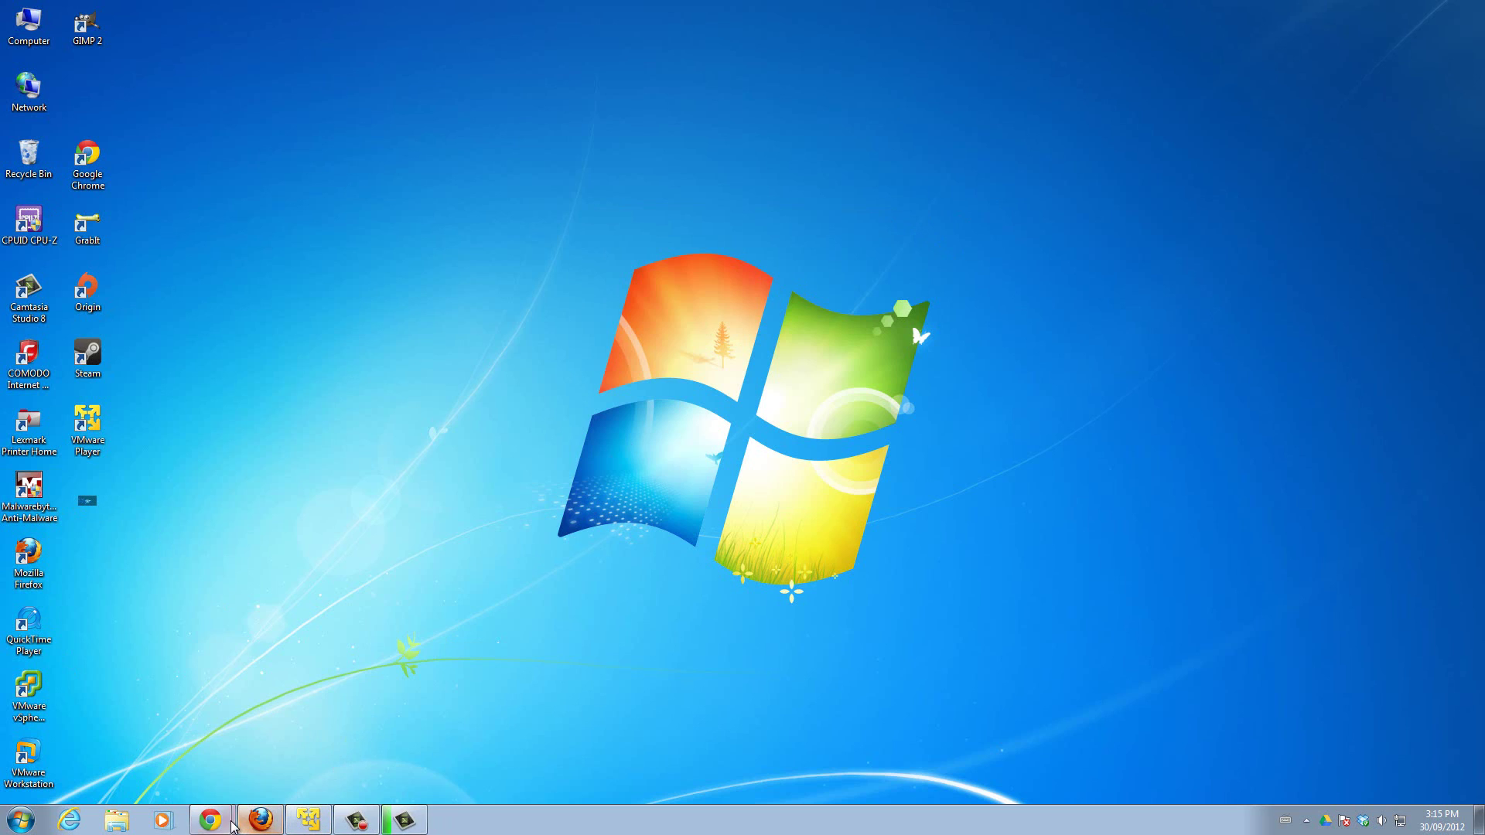
pyautogui.moveTo(210, 819)
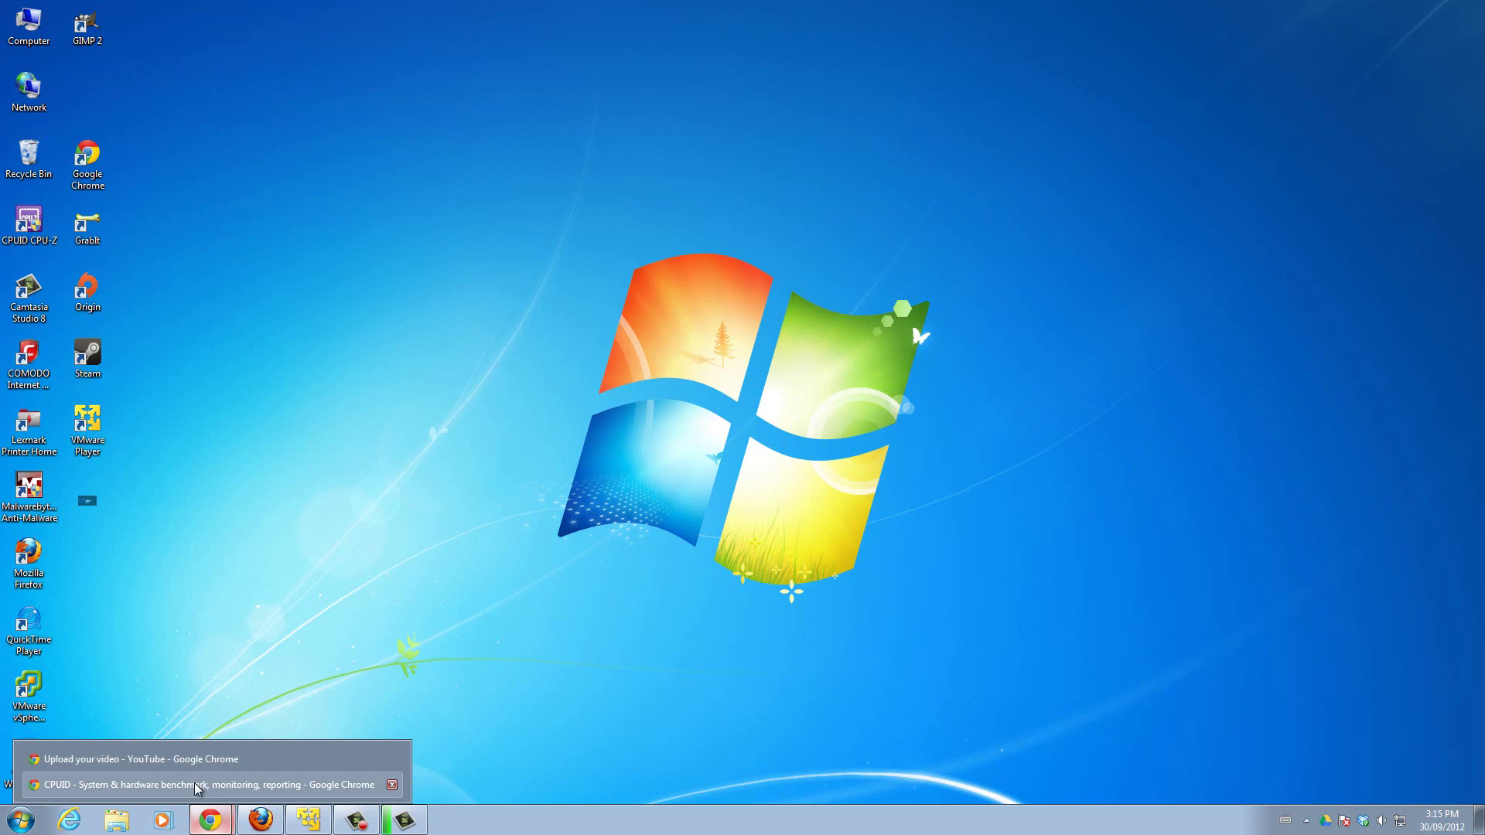
# Restore Chrome, close the CPUID download tab, and search Google for 'core temp'
pyautogui.click(197, 789)
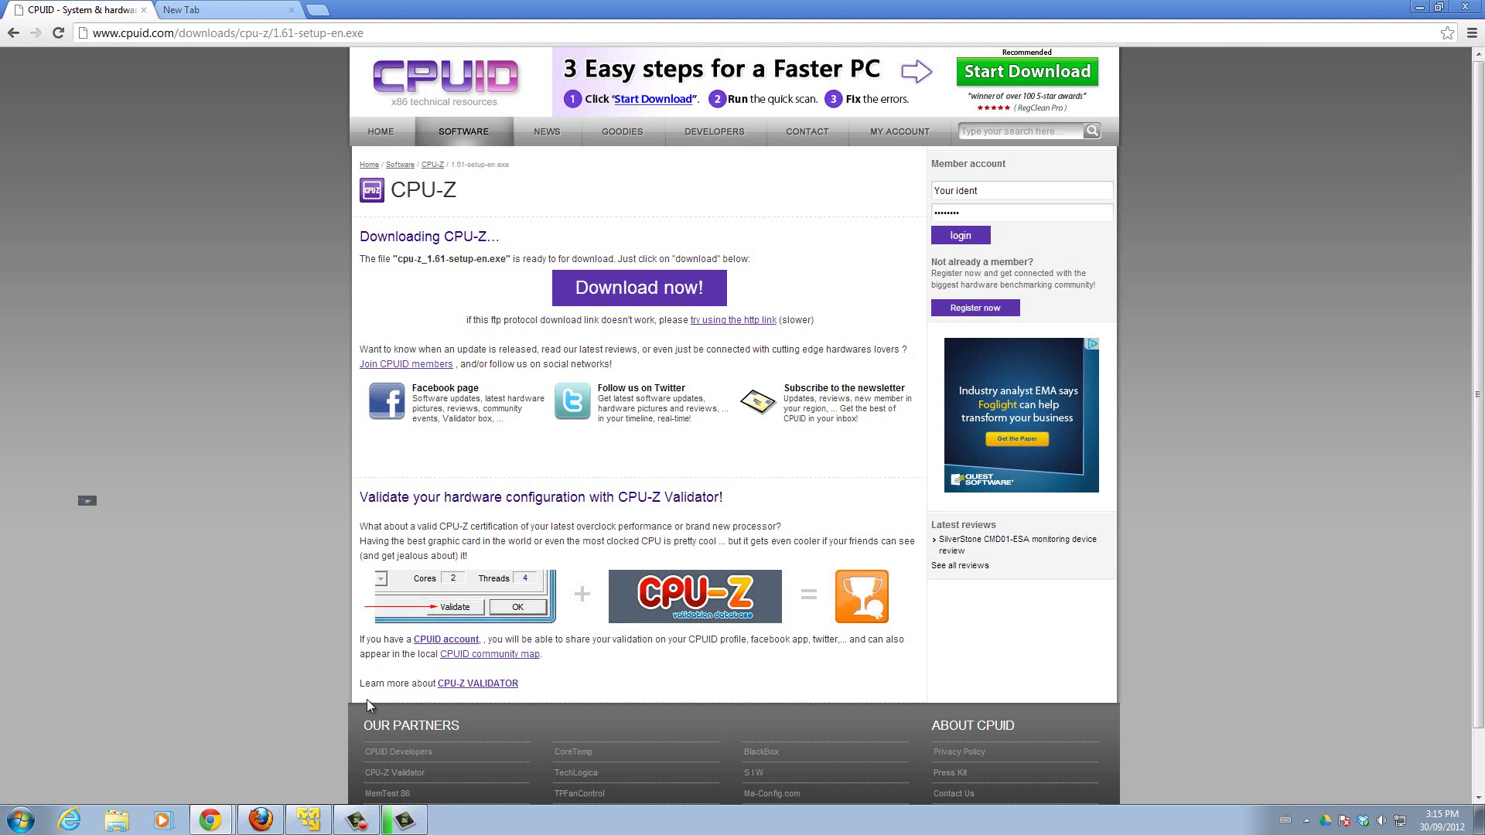
pyautogui.click(158, 35)
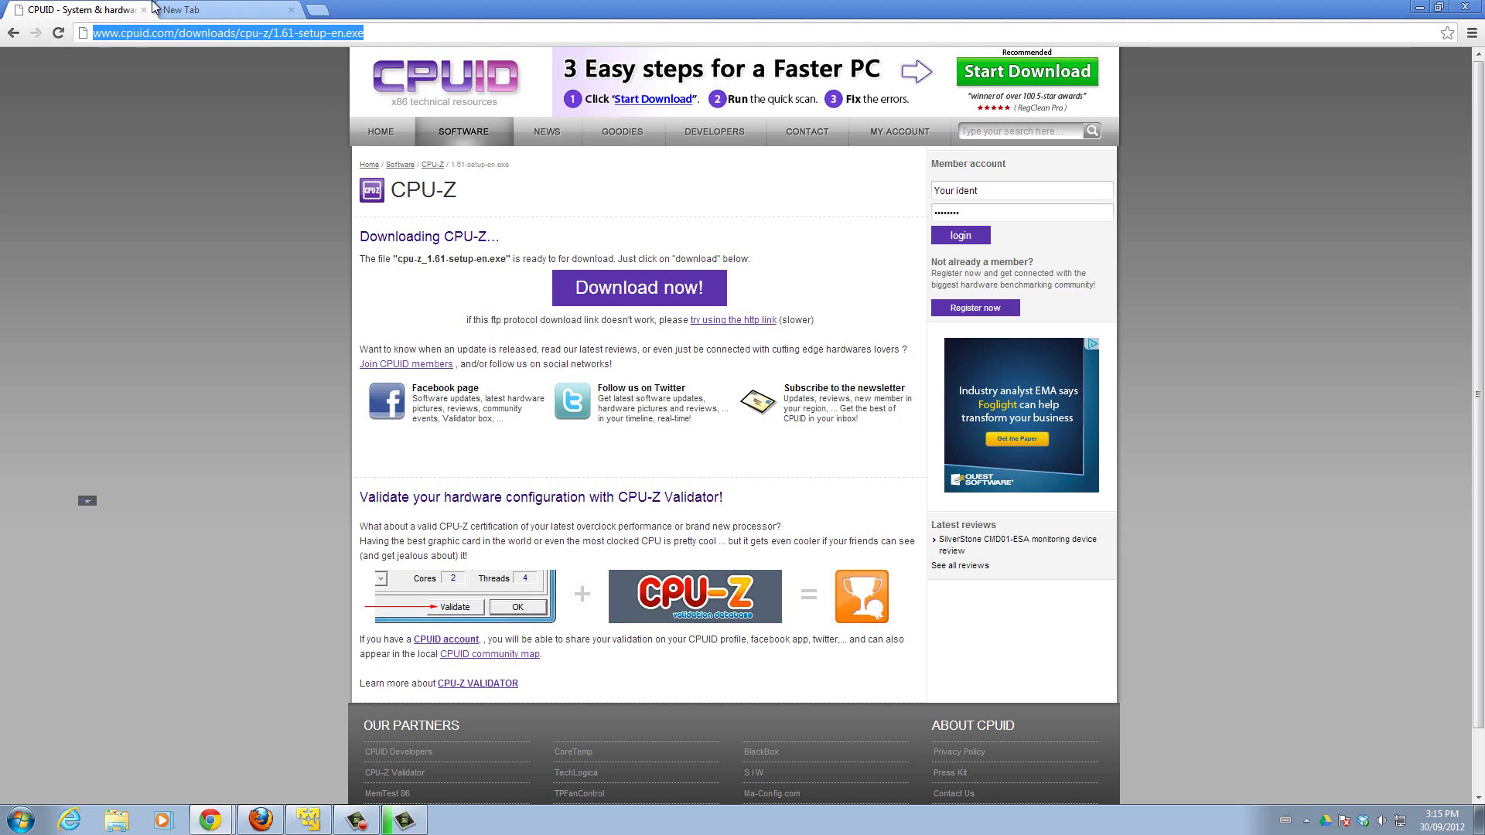
pyautogui.click(143, 11)
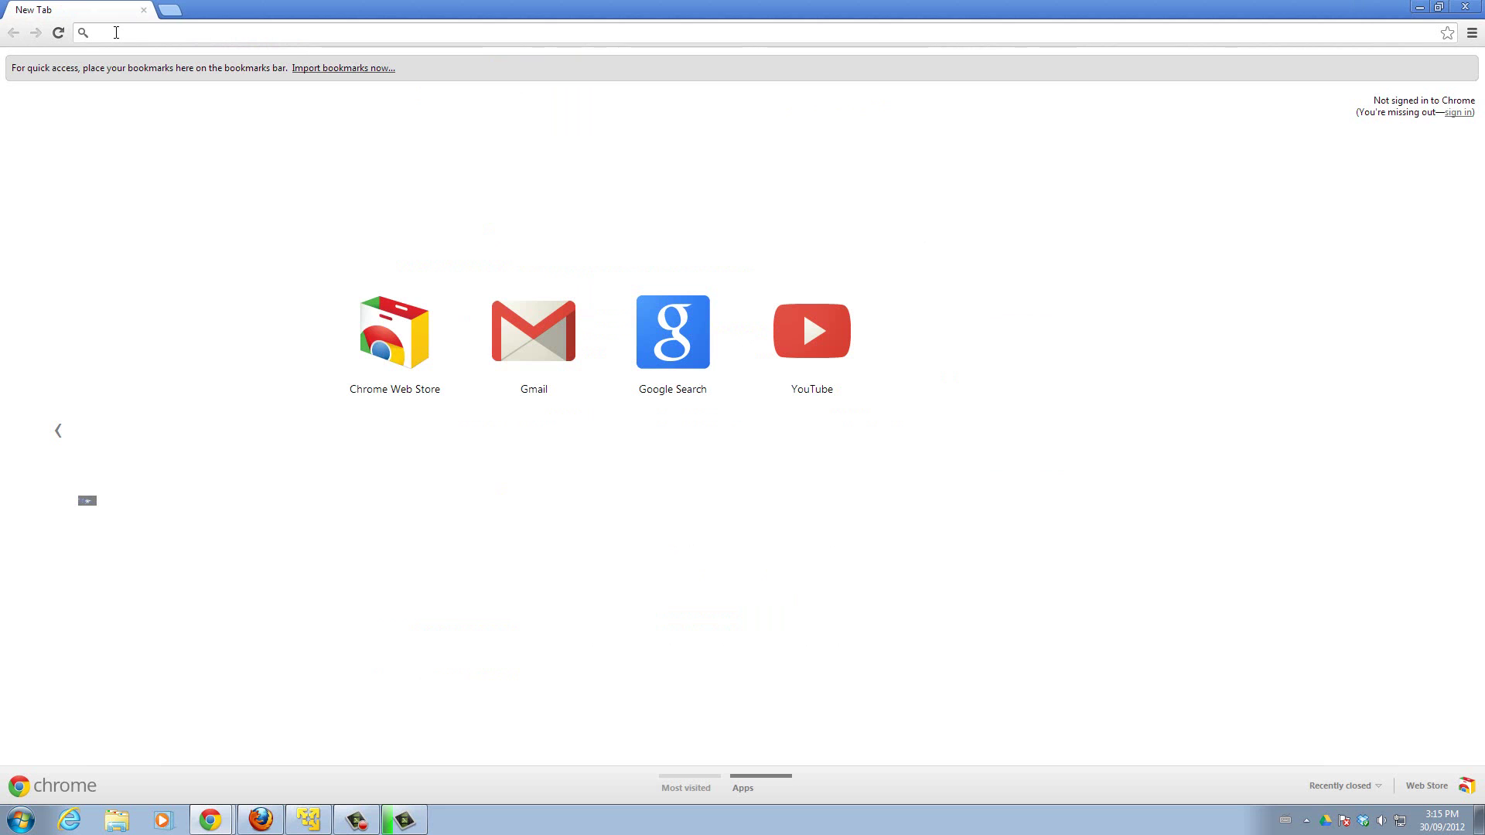
pyautogui.write('core')
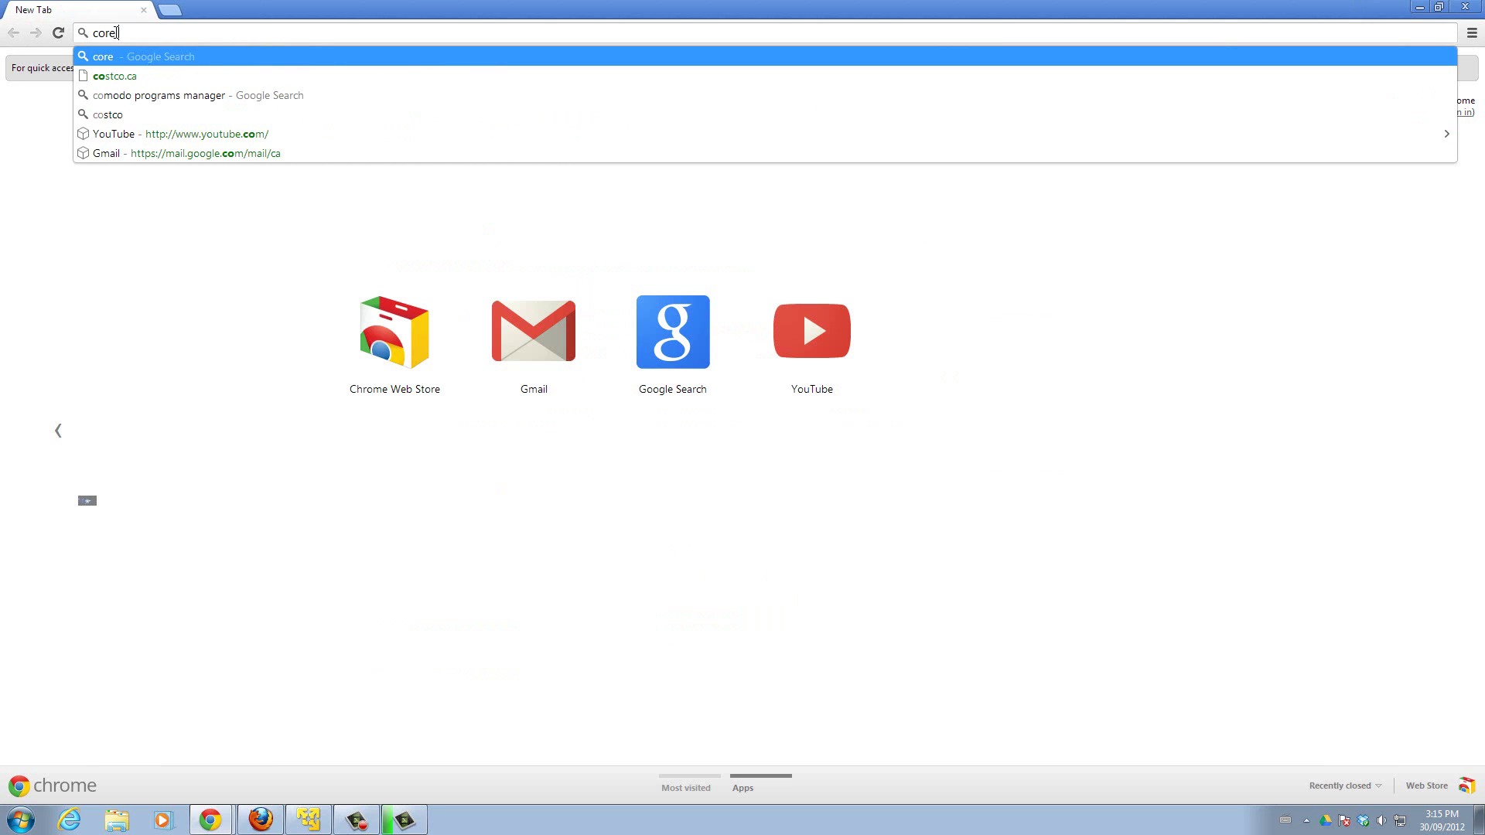
pyautogui.write(' temp')
pyautogui.press('Return')
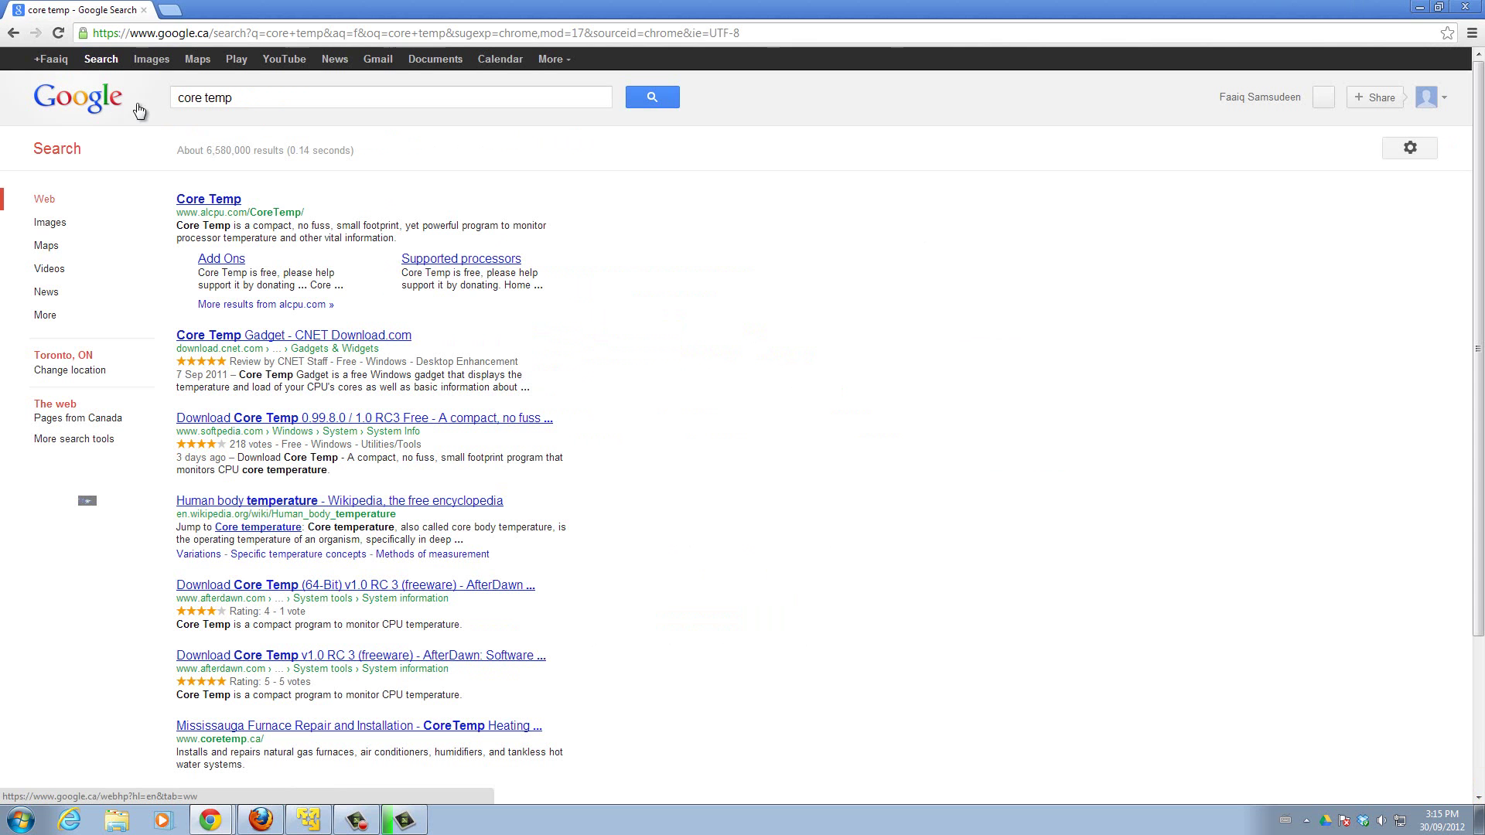
# Download Core Temp 1.0 RC3 from alcpu.com and launch the coretemp_1236.exe installer
pyautogui.click(221, 203)
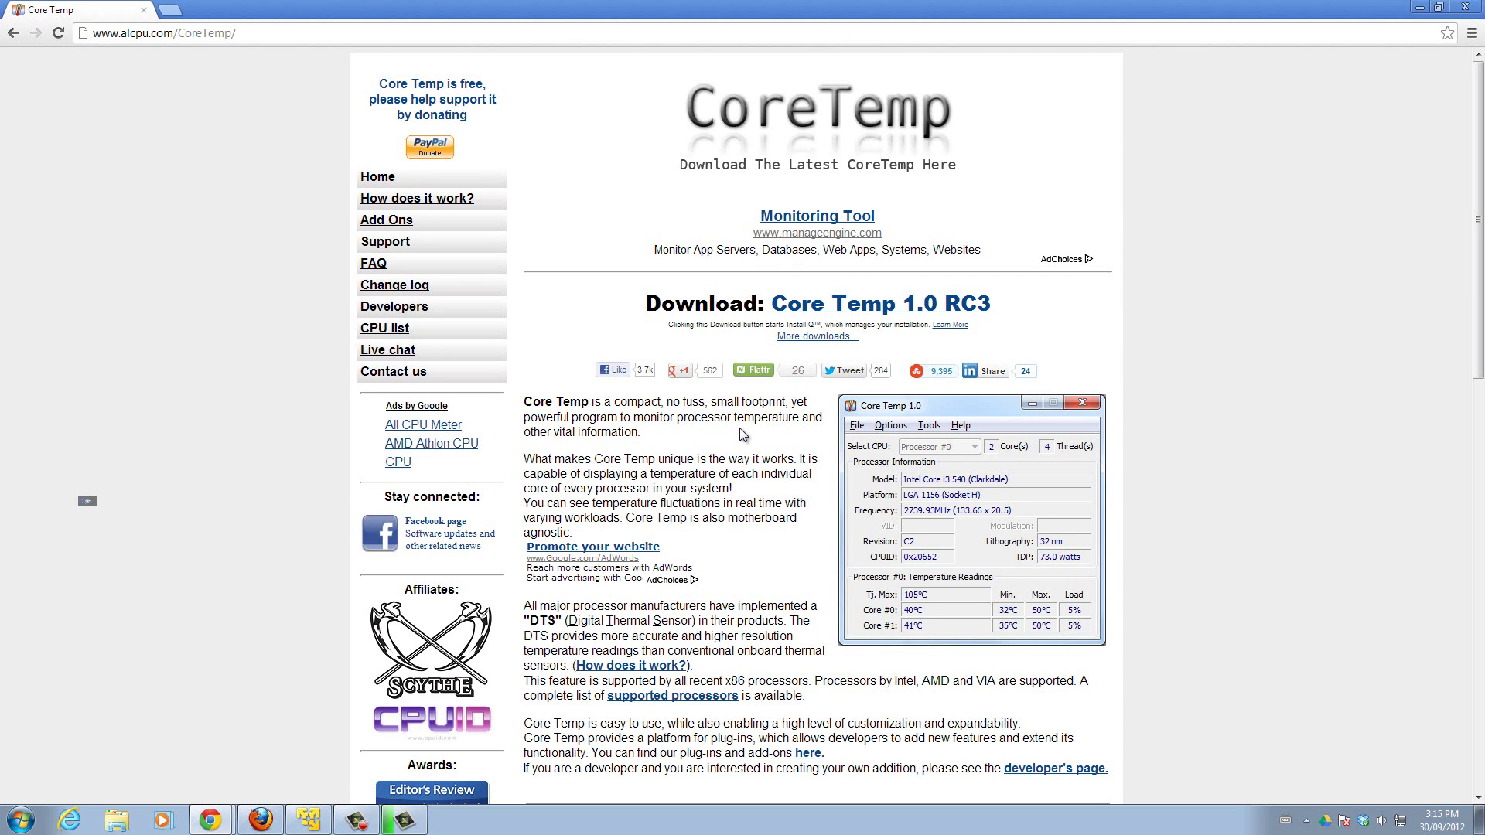
pyautogui.scroll(-2, 740, 435)
pyautogui.scroll(-1, 740, 434)
pyautogui.scroll(3, 740, 434)
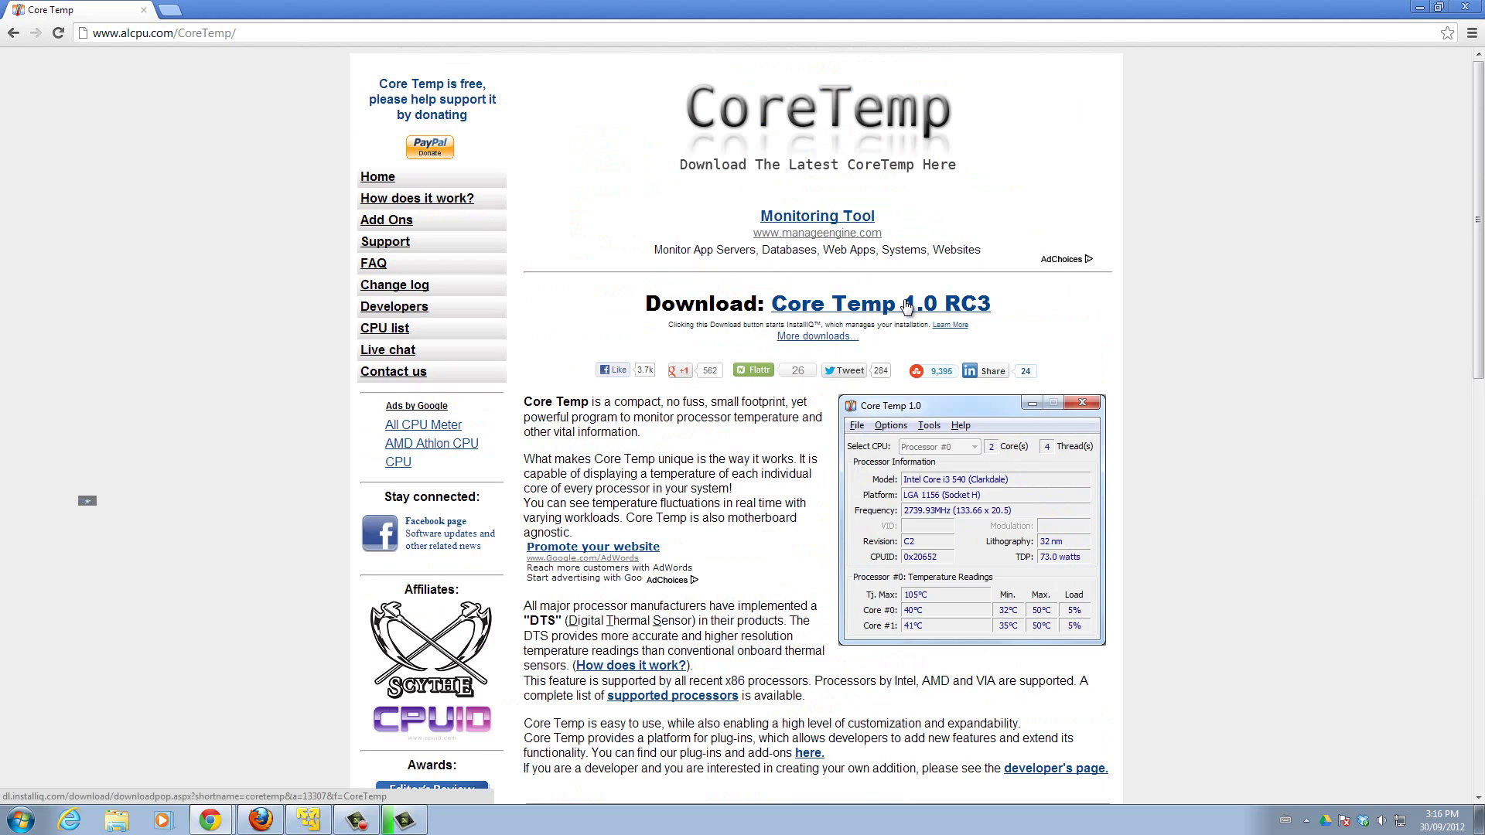
pyautogui.moveTo(1037, 299); pyautogui.dragTo(636, 308)
pyautogui.click(669, 306)
pyautogui.click(821, 306)
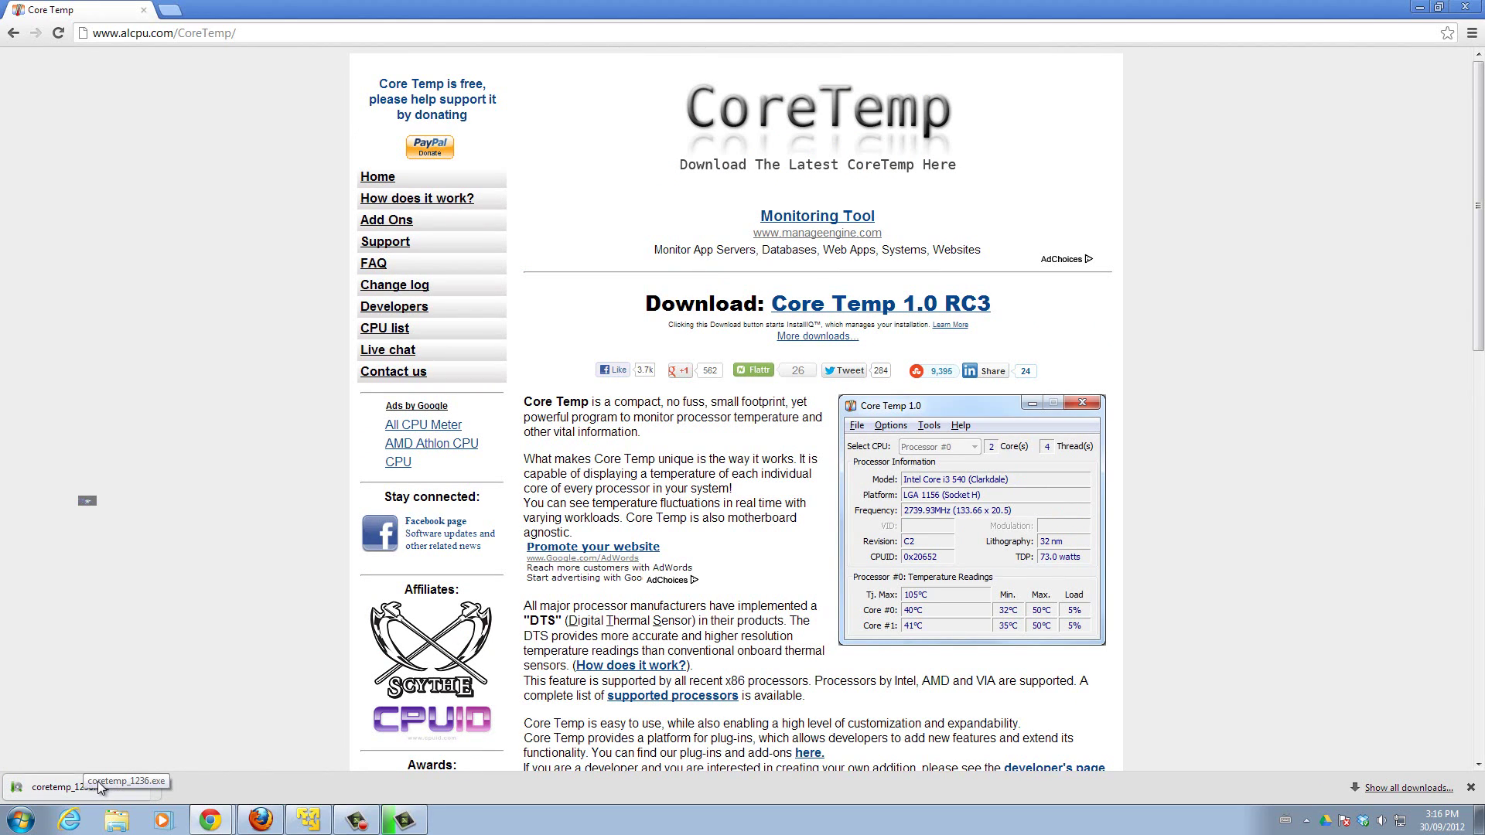
pyautogui.click(99, 782)
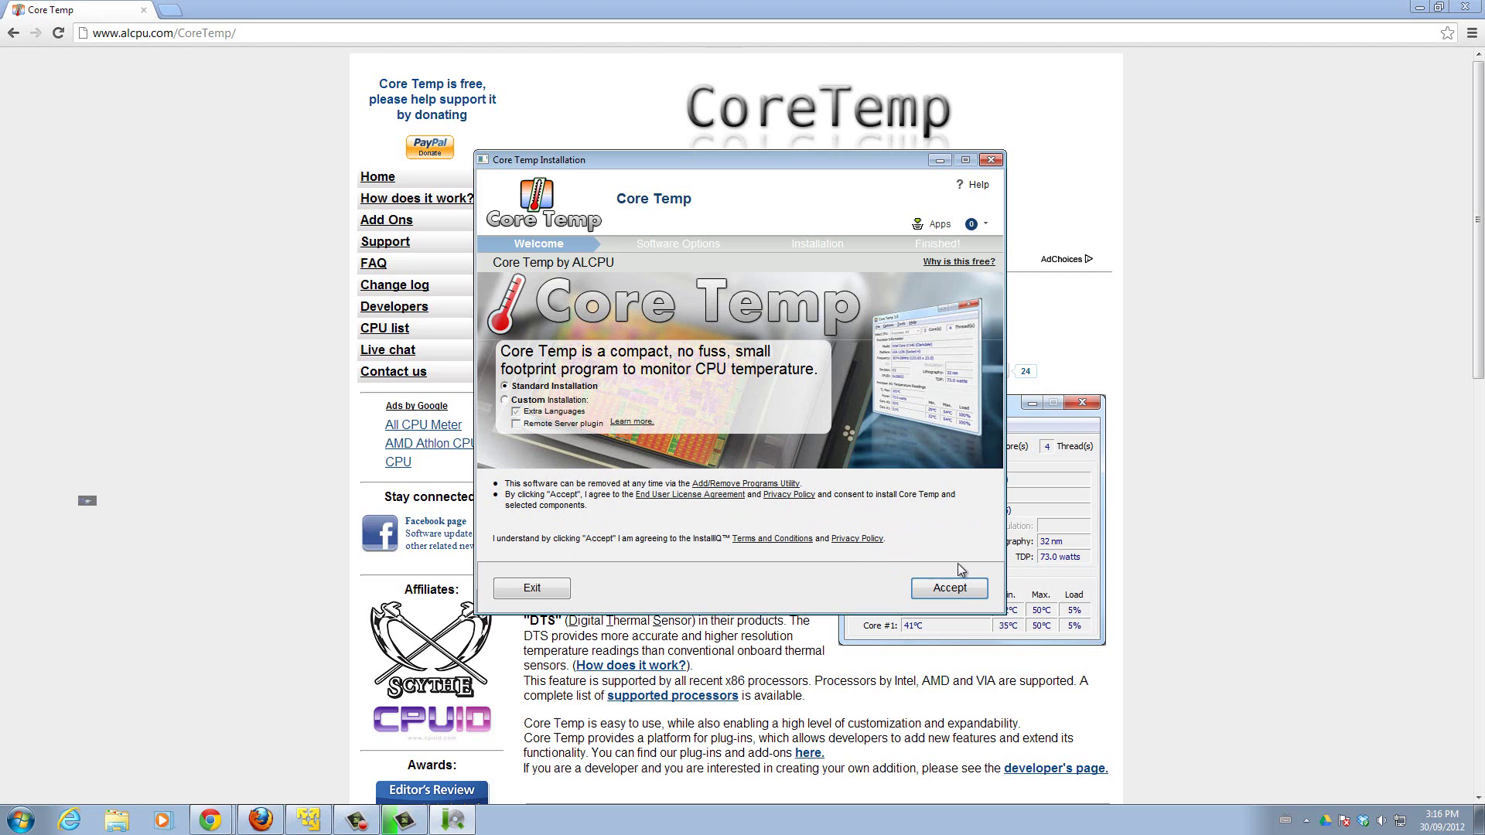
# Pass the welcome step, untick Babylon's toolbar and home page options, and decline the offer
pyautogui.click(949, 588)
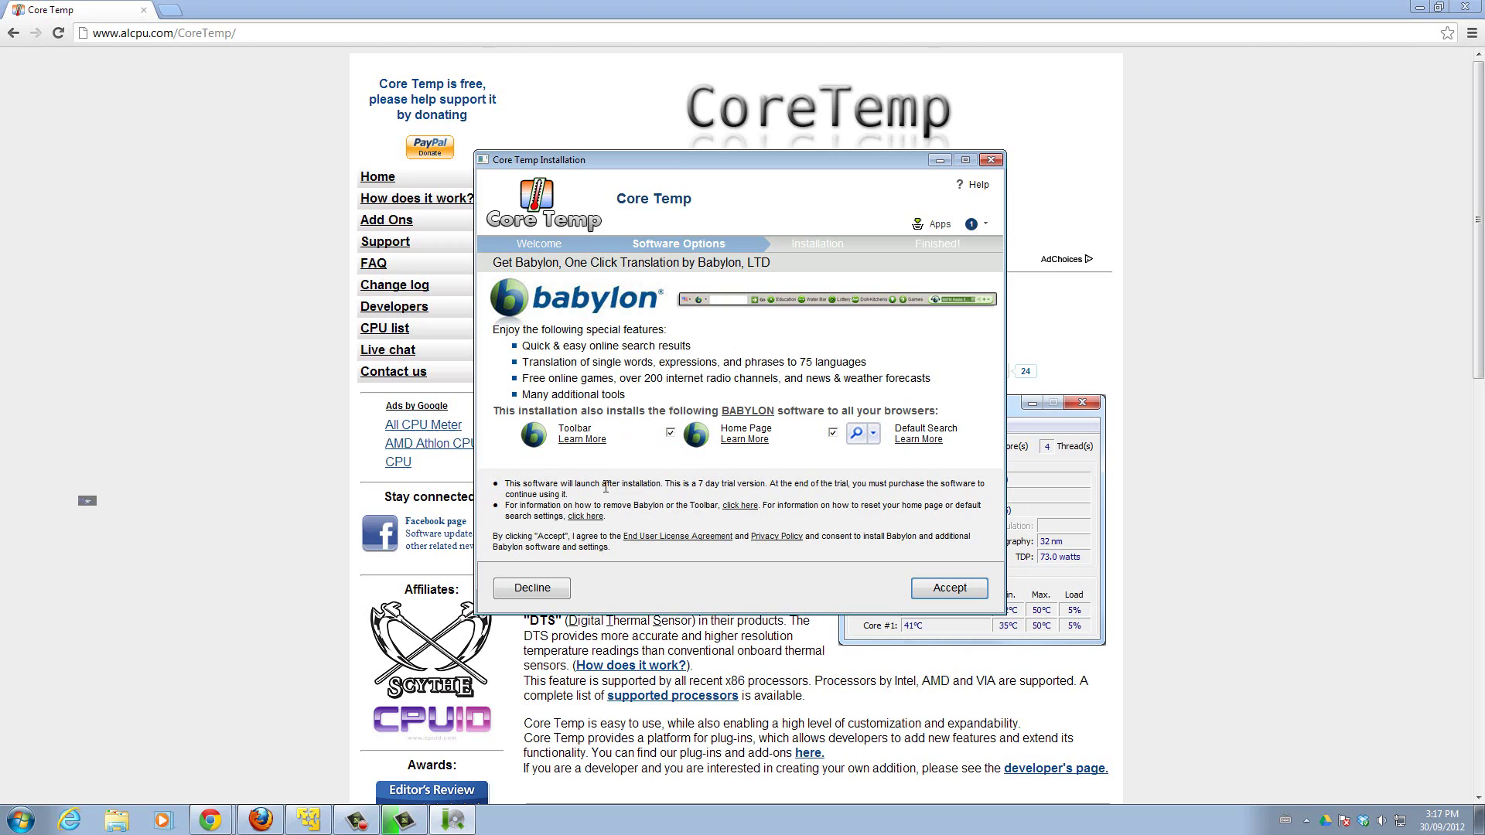
pyautogui.click(669, 437)
pyautogui.click(669, 435)
pyautogui.click(832, 435)
pyautogui.click(565, 597)
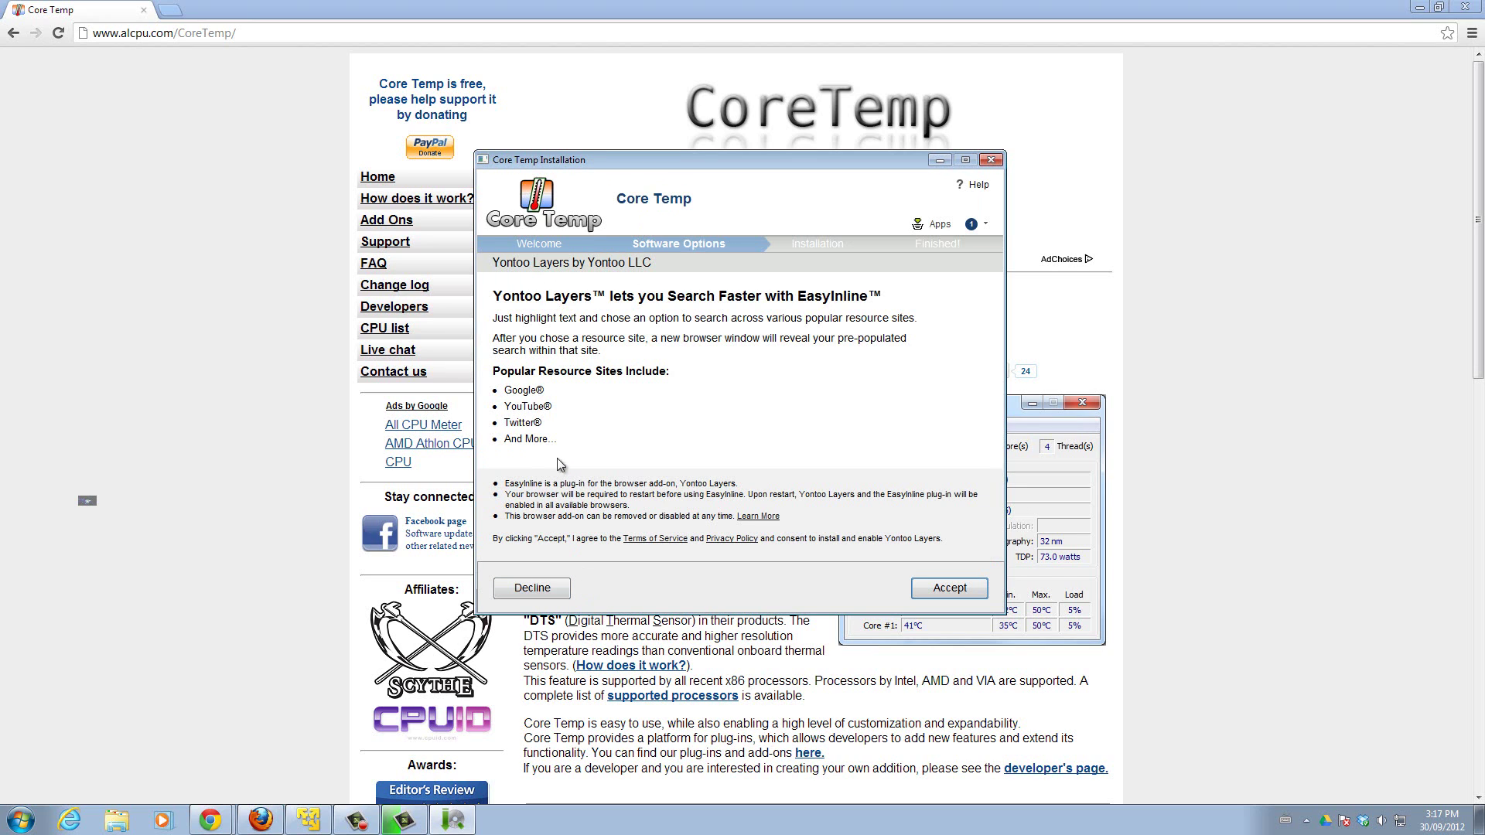
# Decline Yontoo Layers and finish the Core Temp installation
pyautogui.click(550, 592)
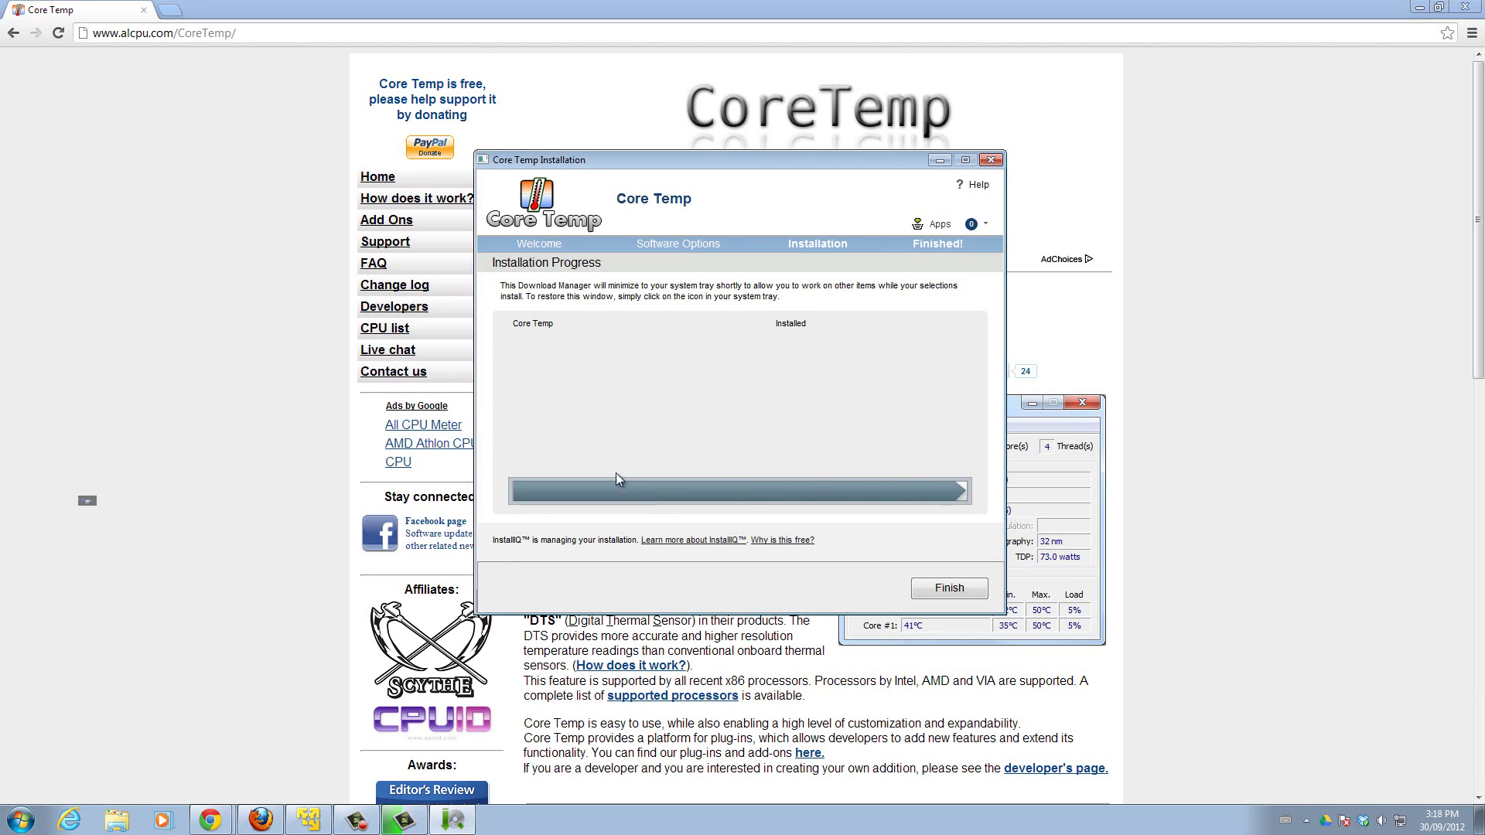
pyautogui.click(948, 590)
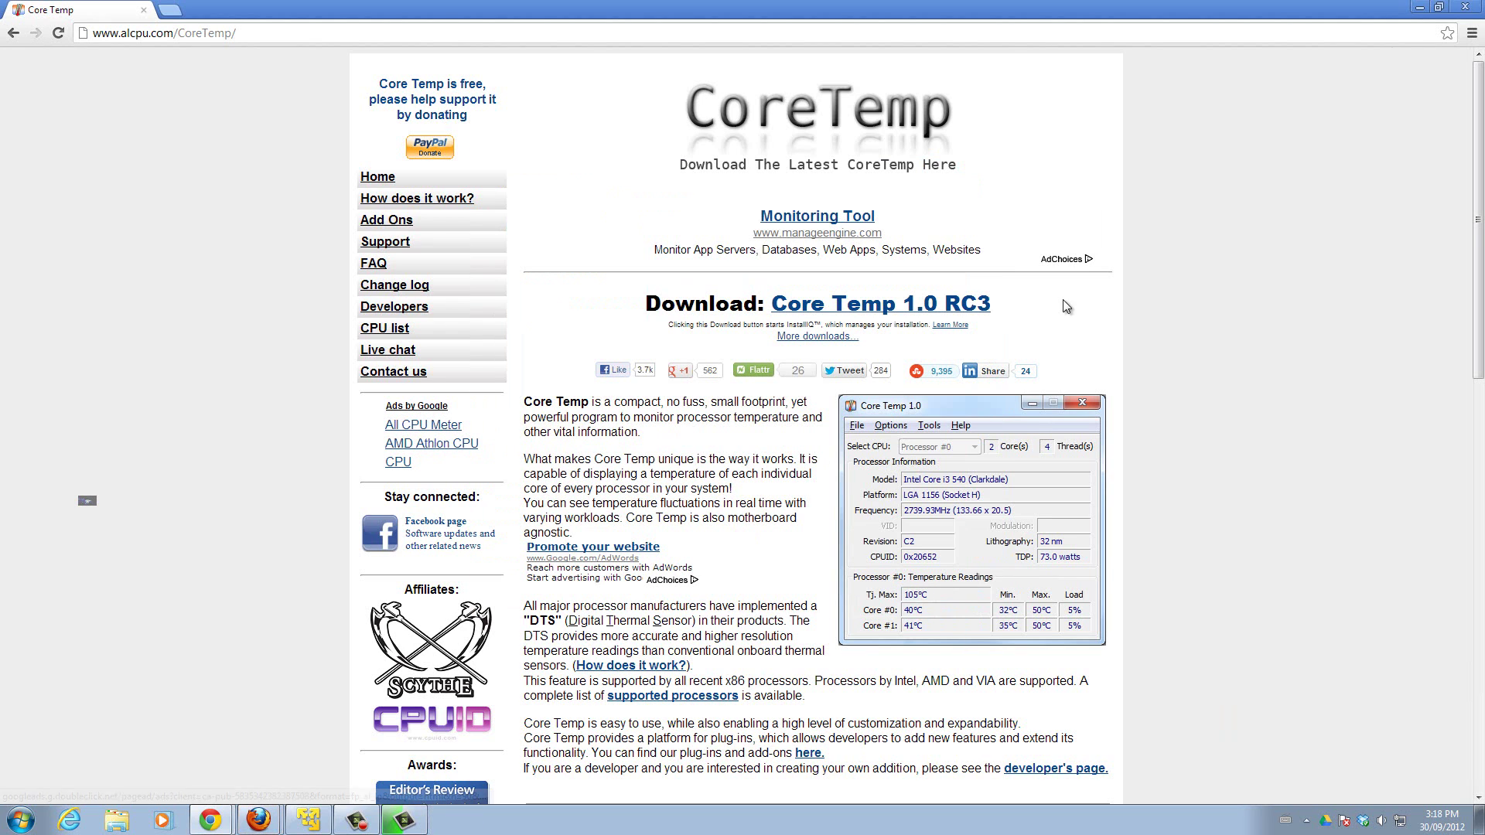
# Minimize the Chrome and Firefox windows to show the desktop
pyautogui.click(1419, 9)
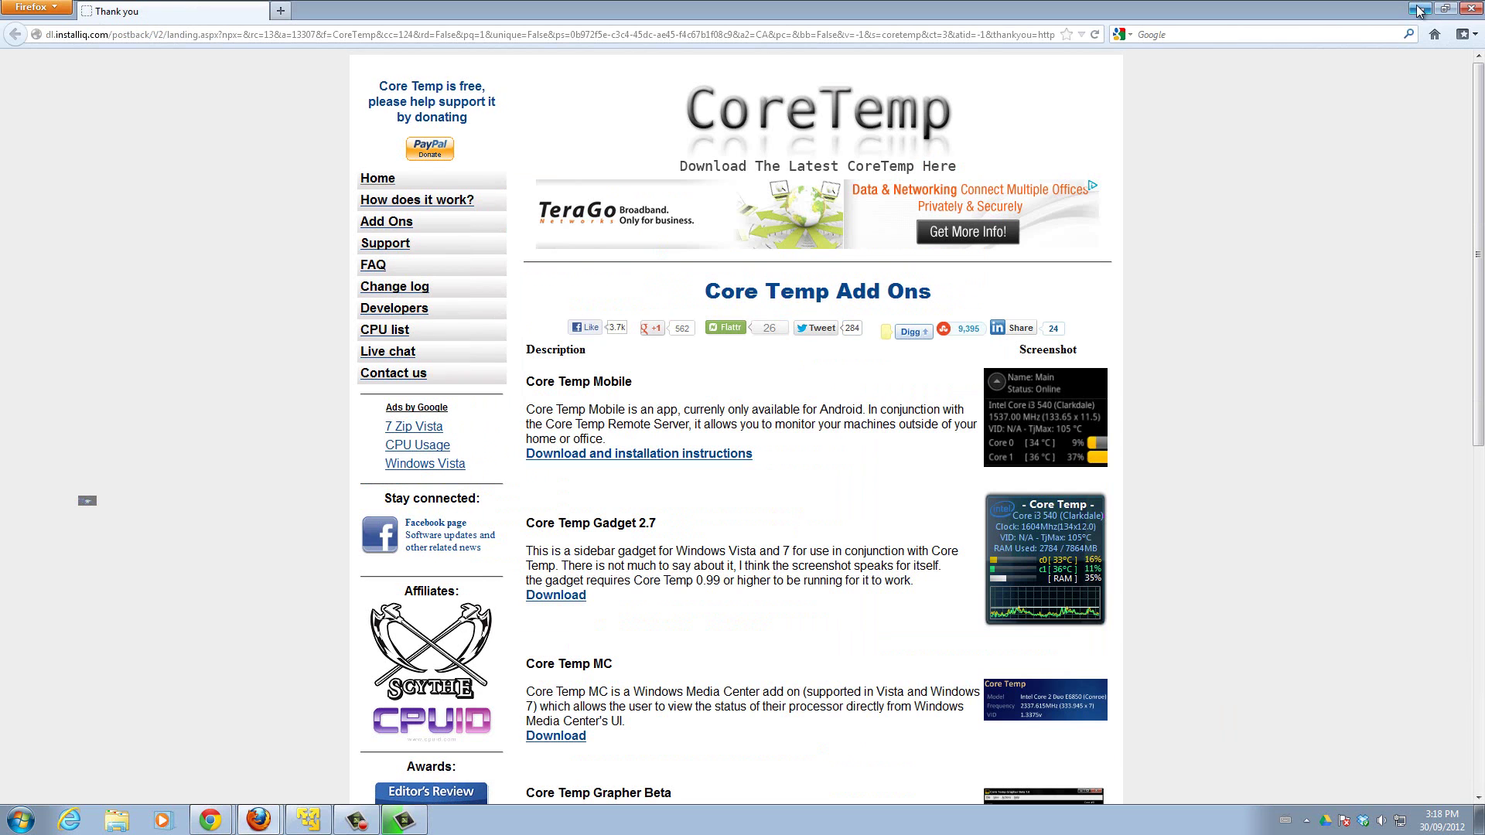
pyautogui.click(1418, 9)
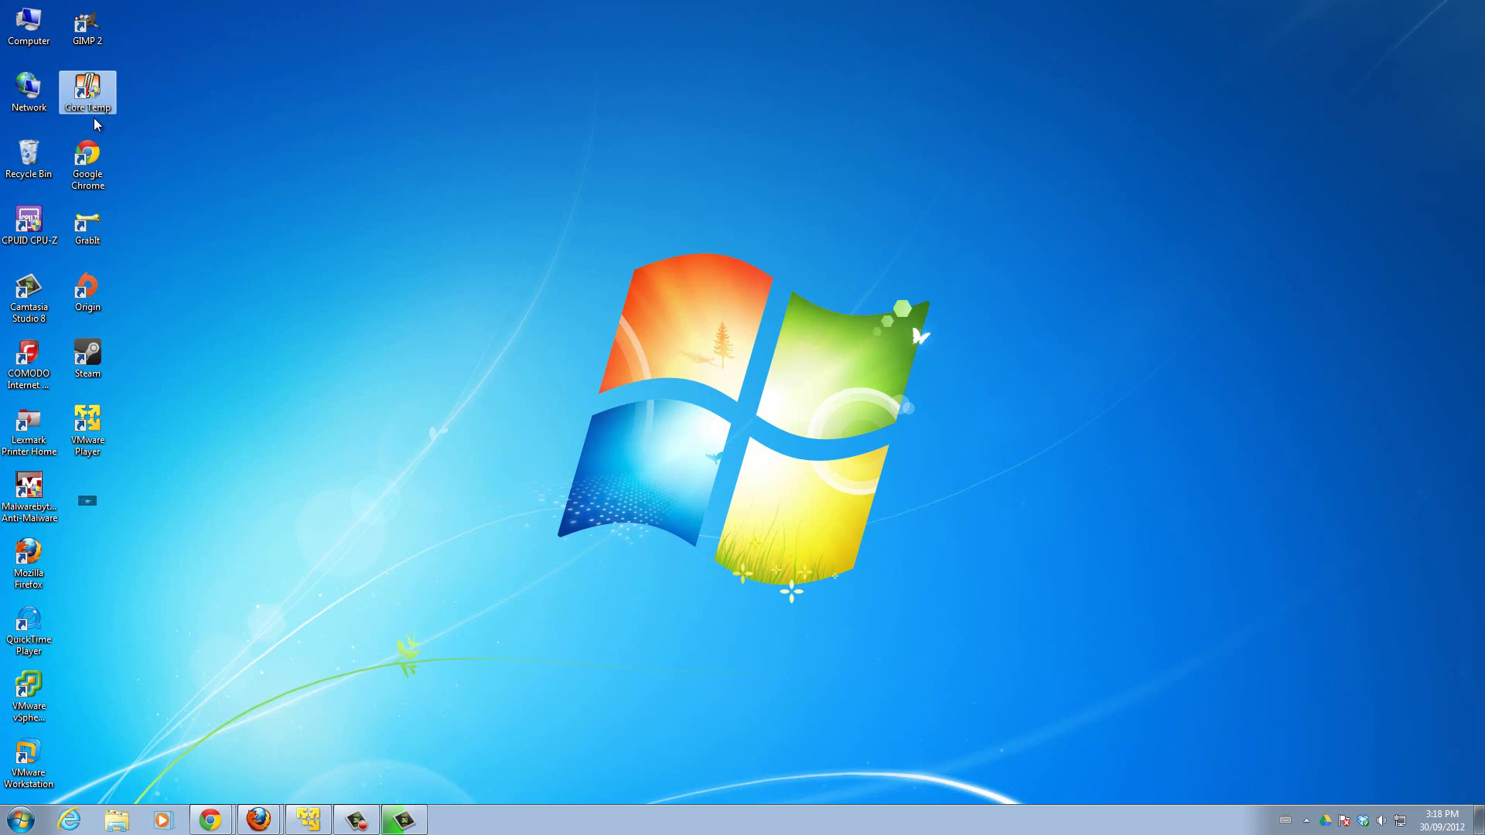
# Launch Core Temp from its desktop shortcut and position its window in the upper right
pyautogui.doubleClick(89, 95)
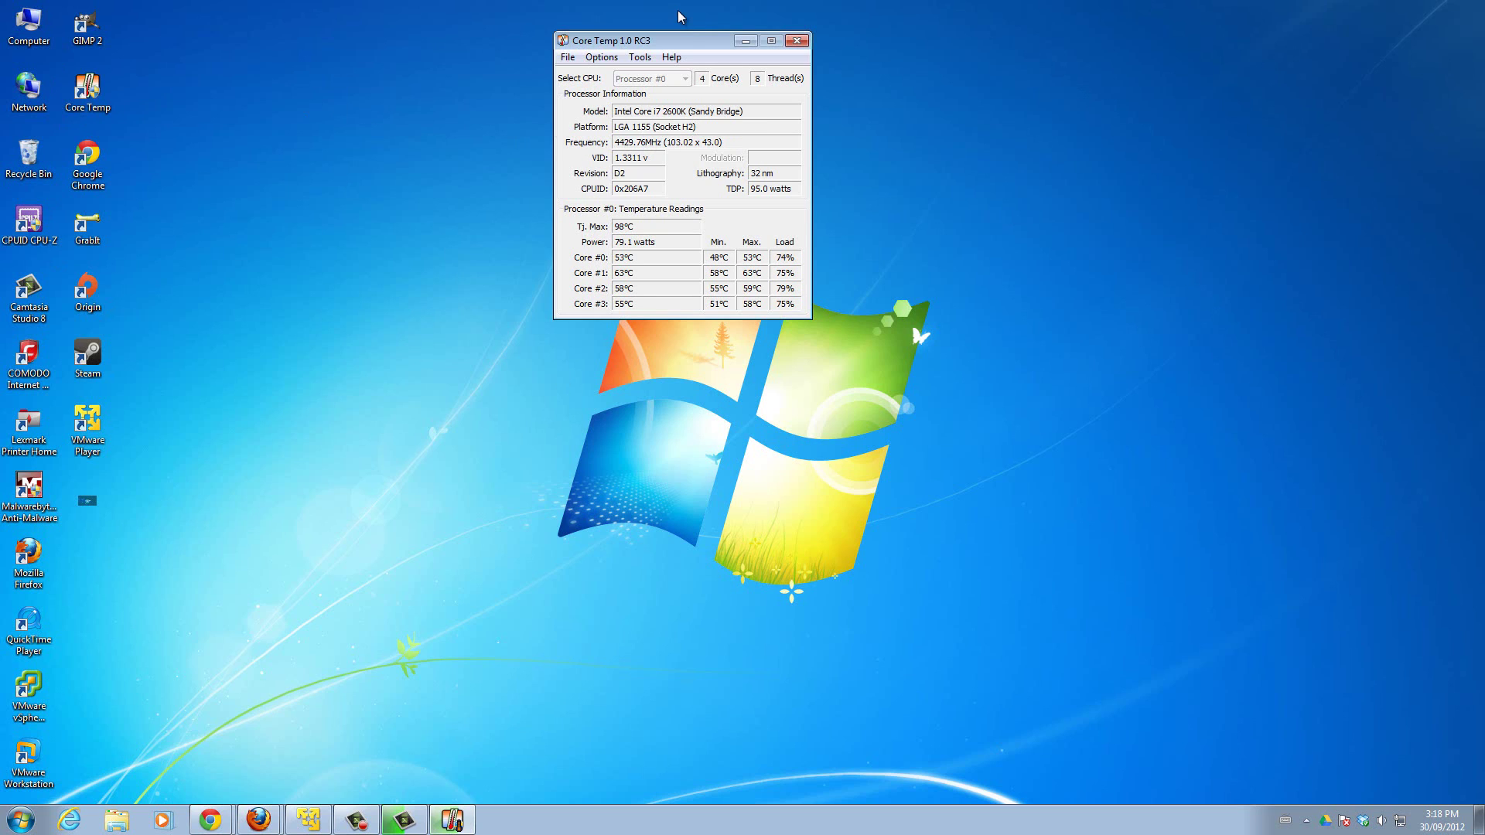
pyautogui.moveTo(686, 41); pyautogui.dragTo(1025, 205)
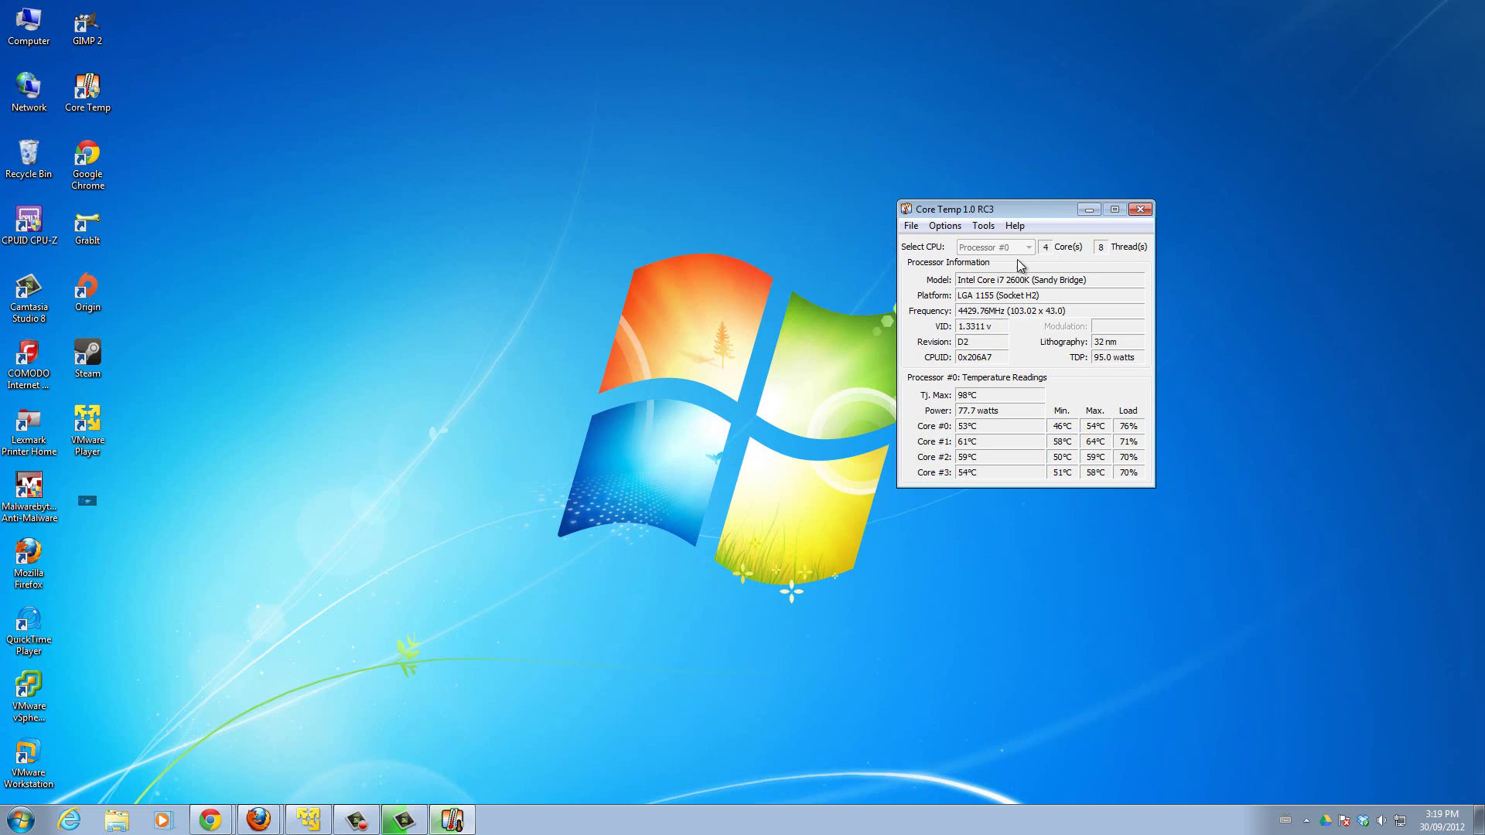
pyautogui.moveTo(1027, 207)
pyautogui.mouseDown()
pyautogui.moveTo(1021, 193)
pyautogui.moveTo(1057, 199)
pyautogui.mouseUp()
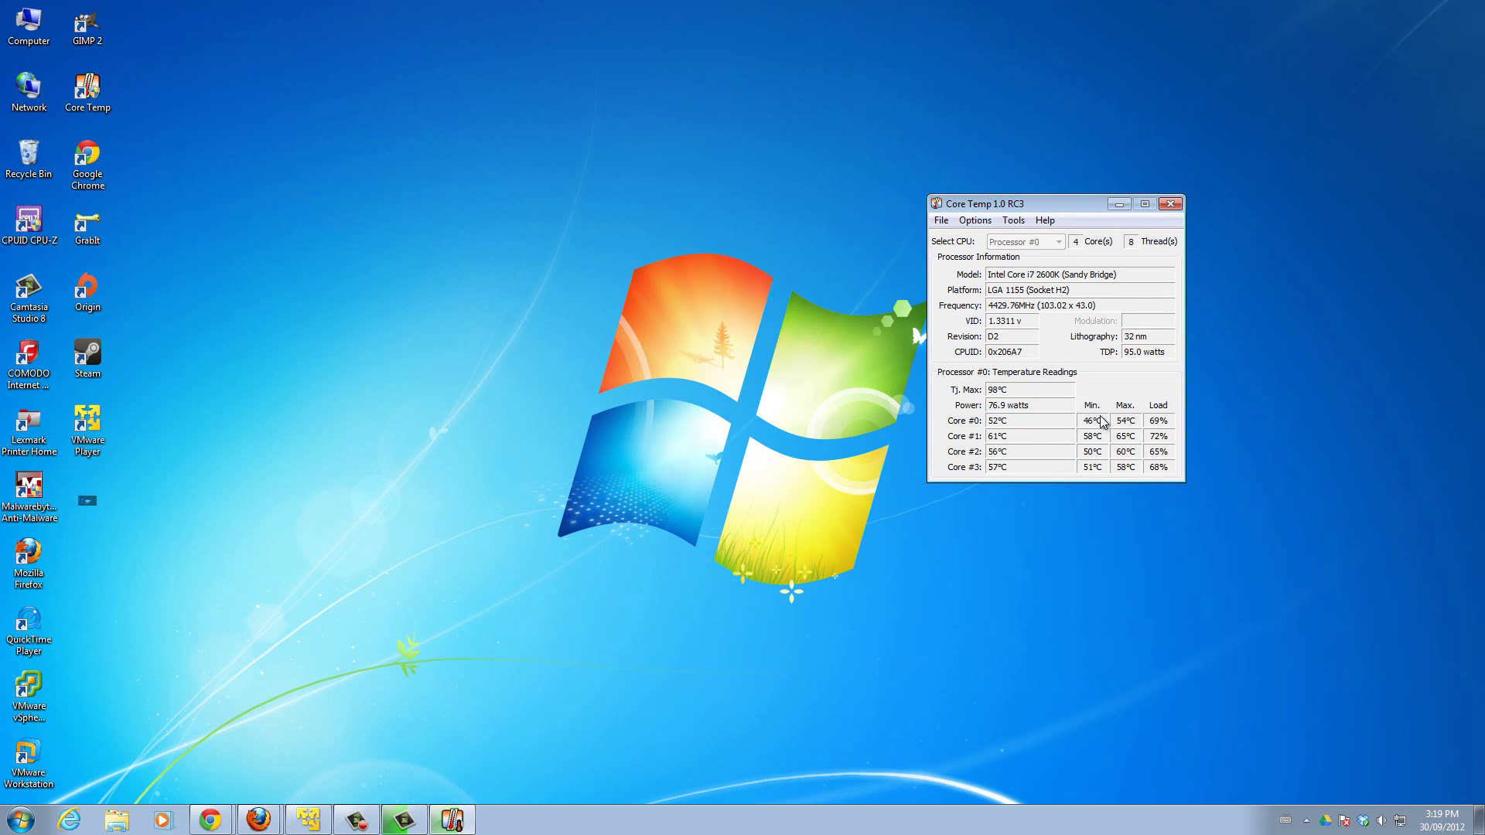
pyautogui.moveTo(1032, 204); pyautogui.dragTo(994, 191)
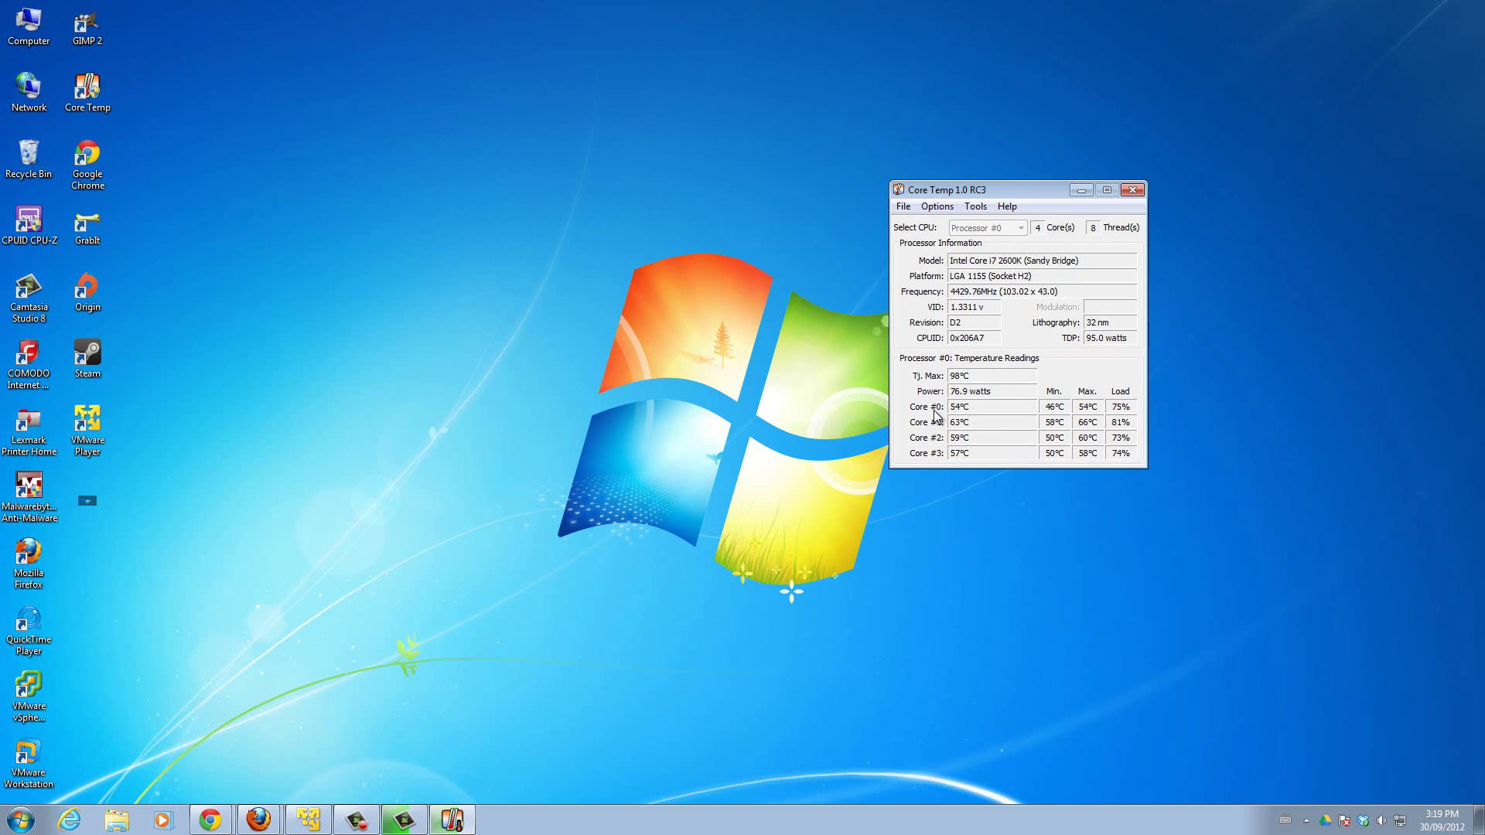
pyautogui.moveTo(1000, 191); pyautogui.dragTo(1034, 200)
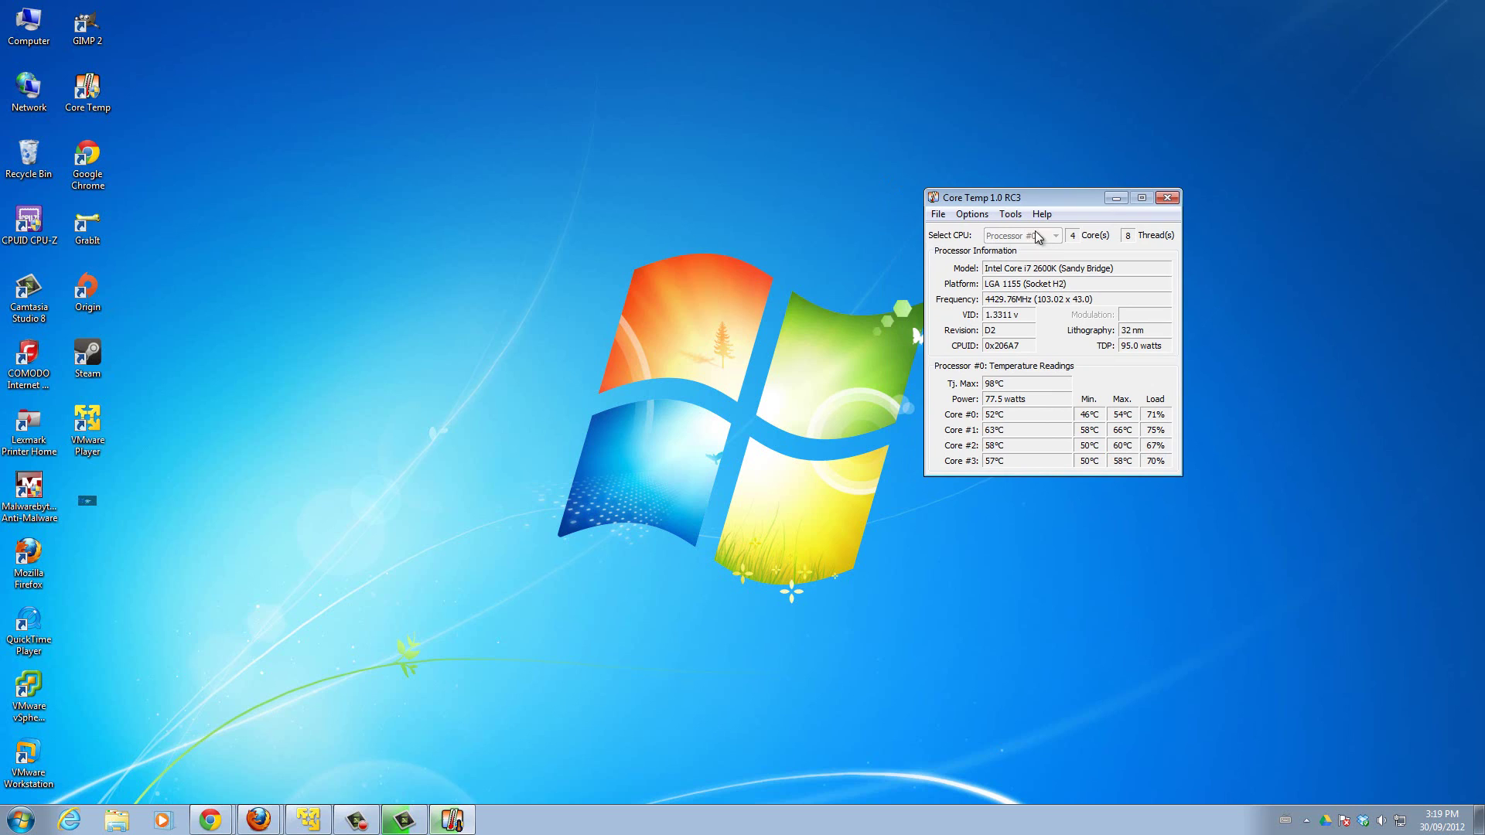
pyautogui.moveTo(1068, 207)
pyautogui.mouseDown()
pyautogui.moveTo(1064, 168)
pyautogui.moveTo(1116, 133)
pyautogui.mouseUp()
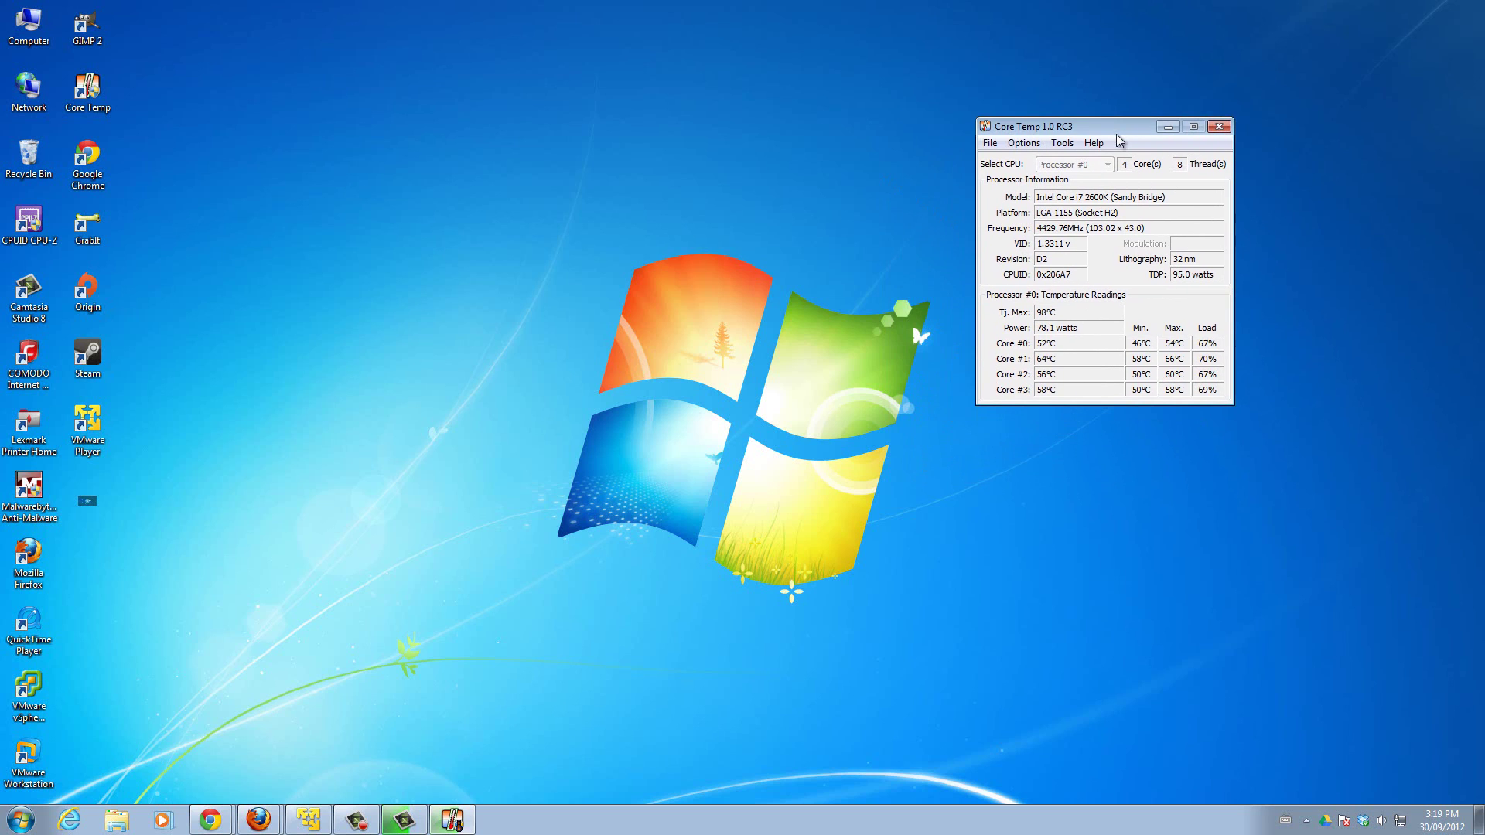
# Launch CPU-Z from its desktop icon and place Core Temp to its right
pyautogui.doubleClick(29, 223)
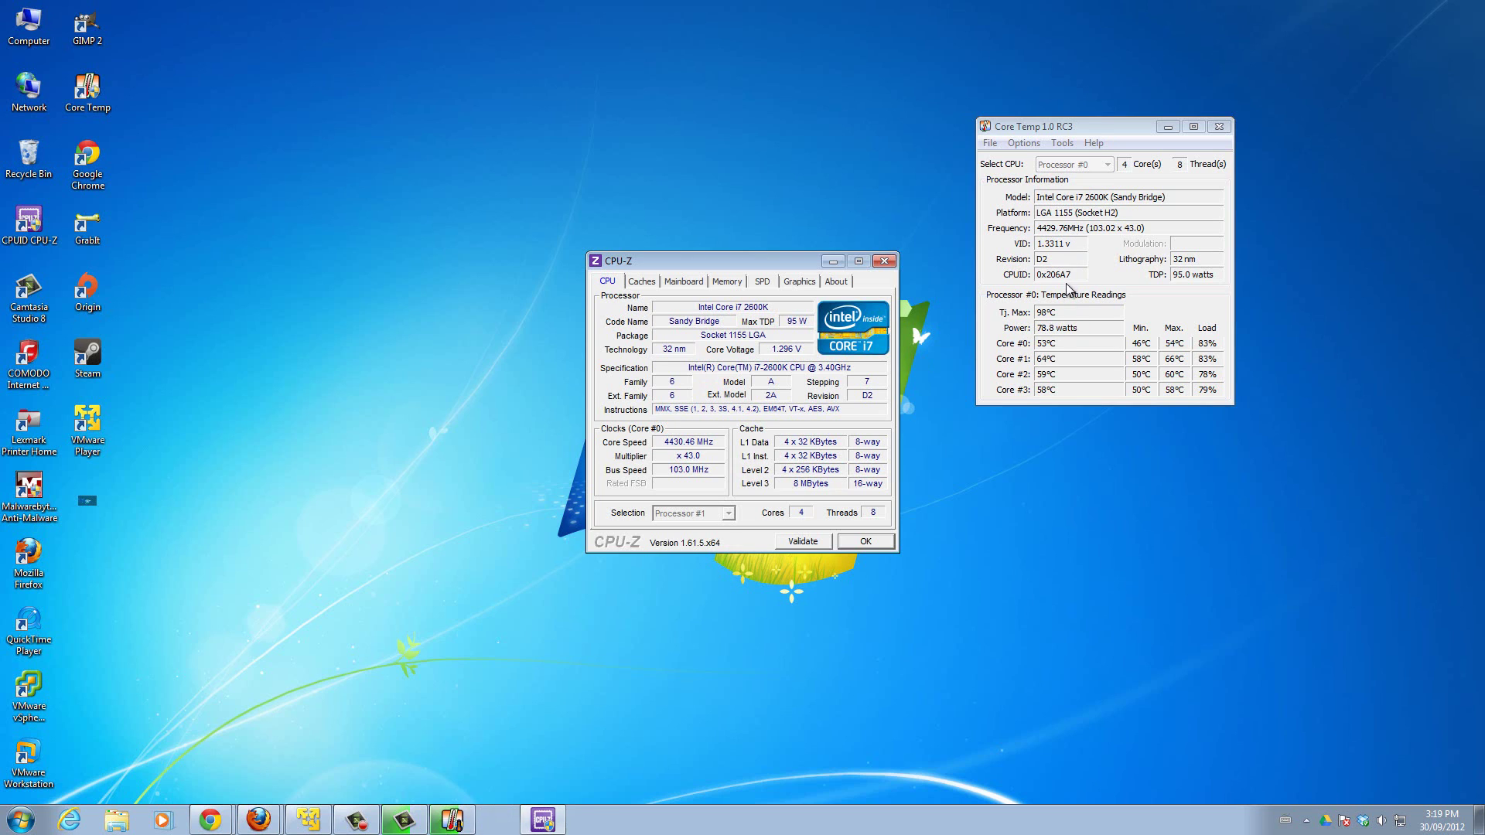
pyautogui.moveTo(1078, 126); pyautogui.dragTo(1066, 253)
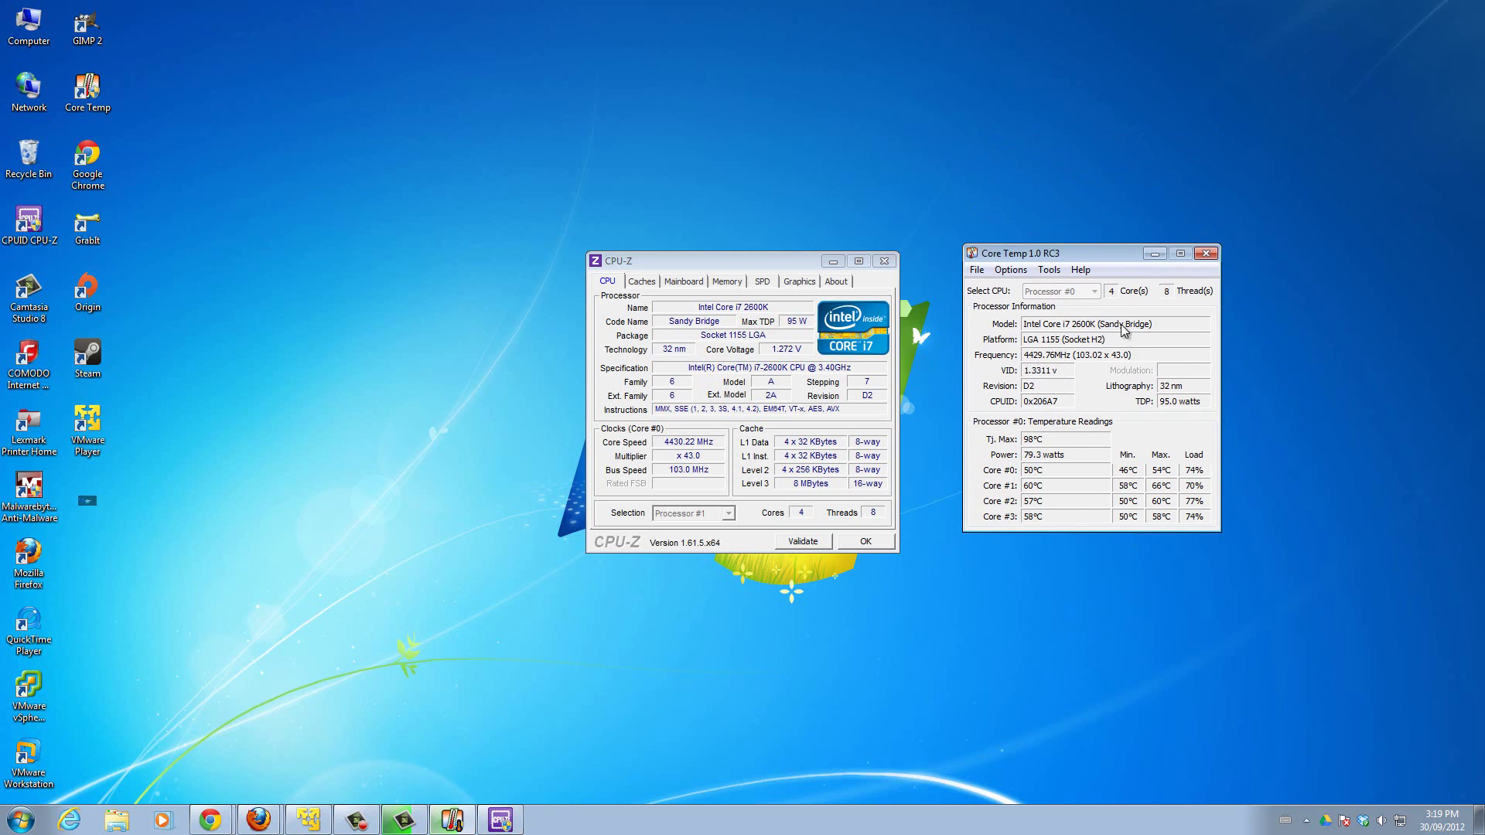
pyautogui.moveTo(1091, 252); pyautogui.dragTo(1031, 260)
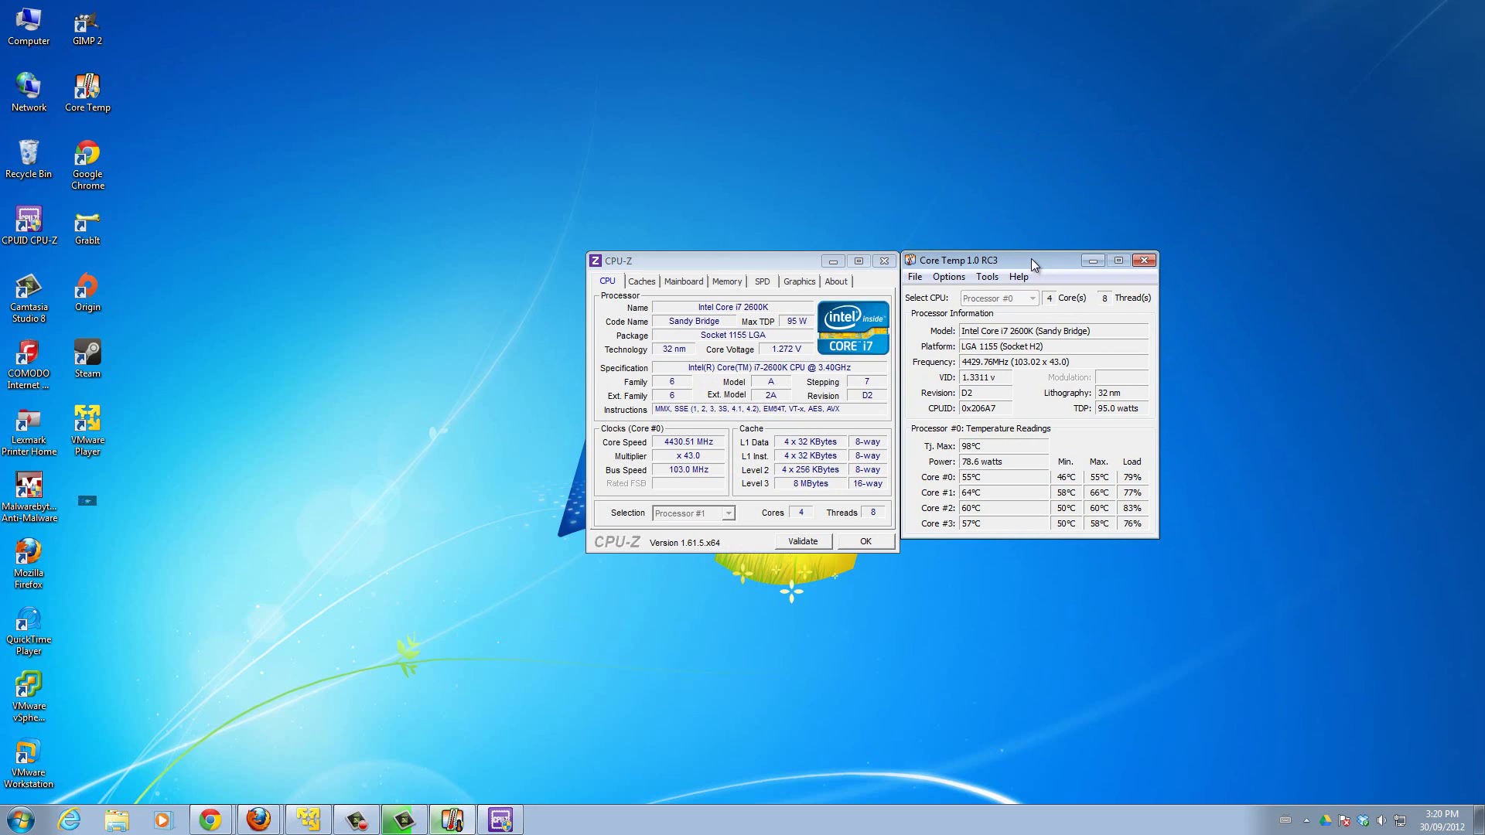
pyautogui.moveTo(1031, 259); pyautogui.dragTo(1128, 254)
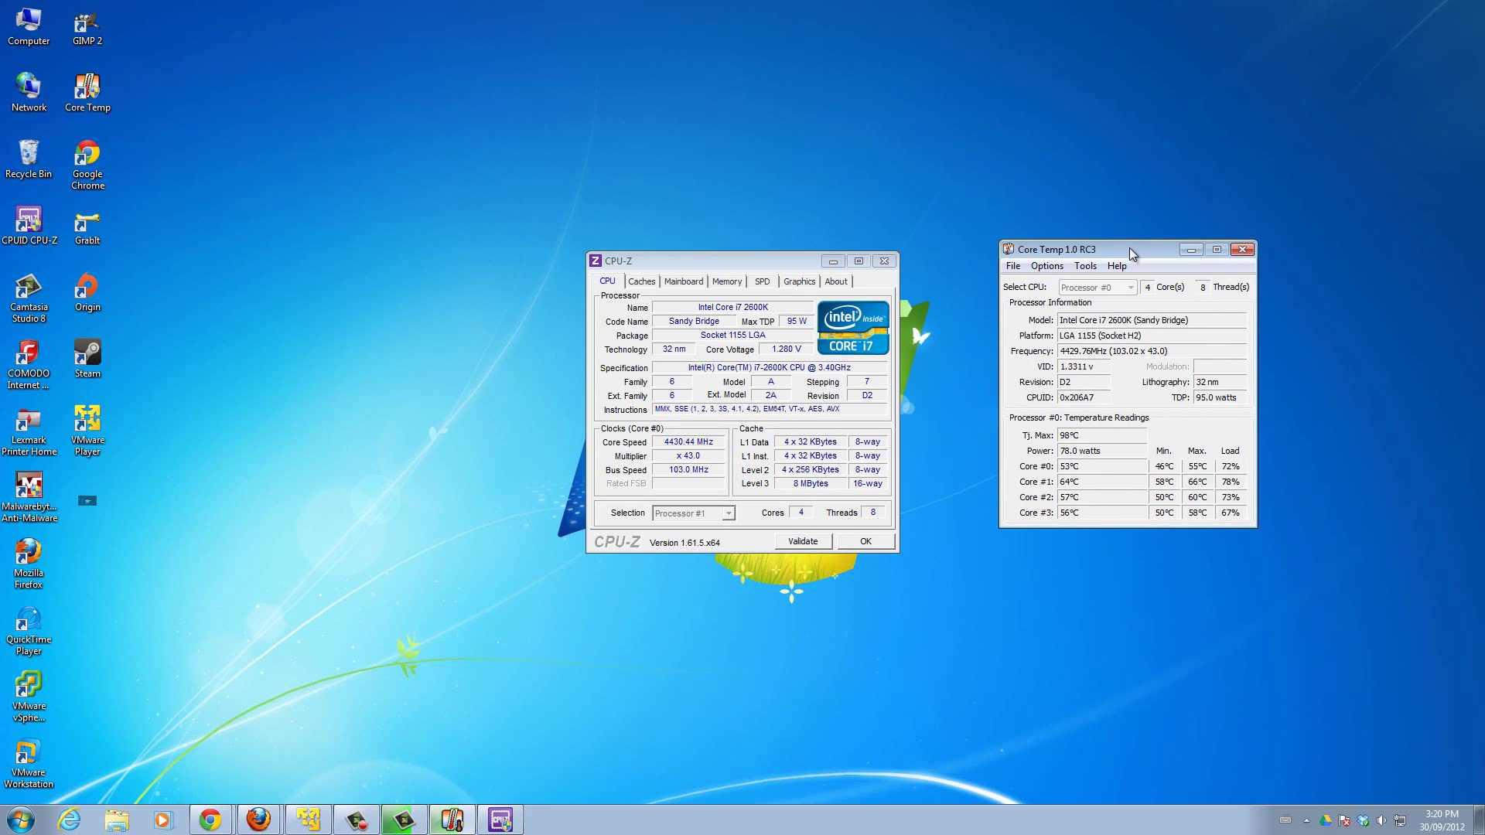